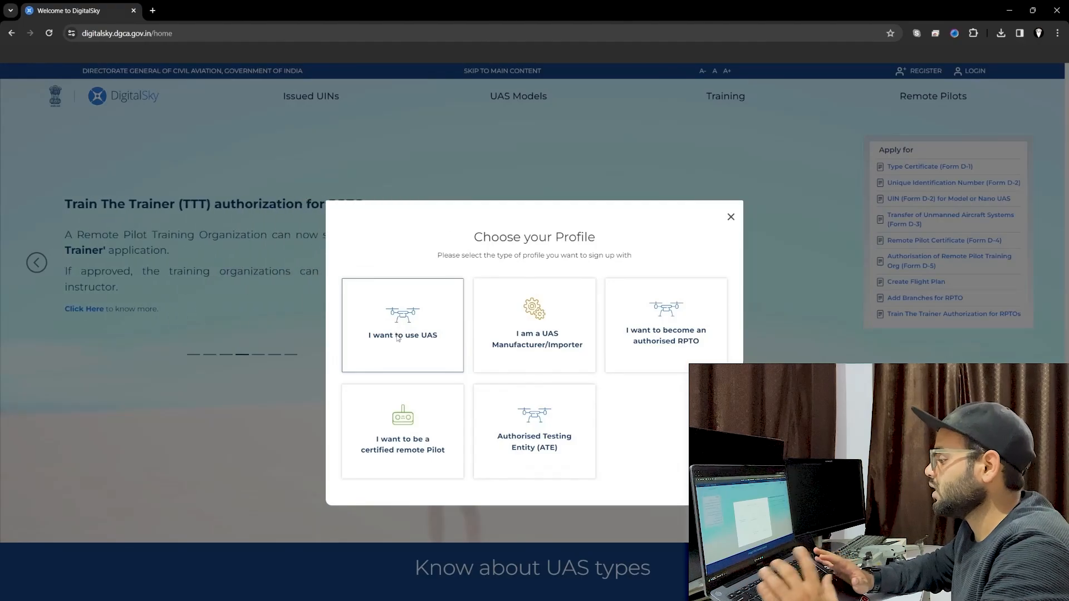
- Sign up as an individual UAS user and enter the applicant's full name
left_click(398, 337)
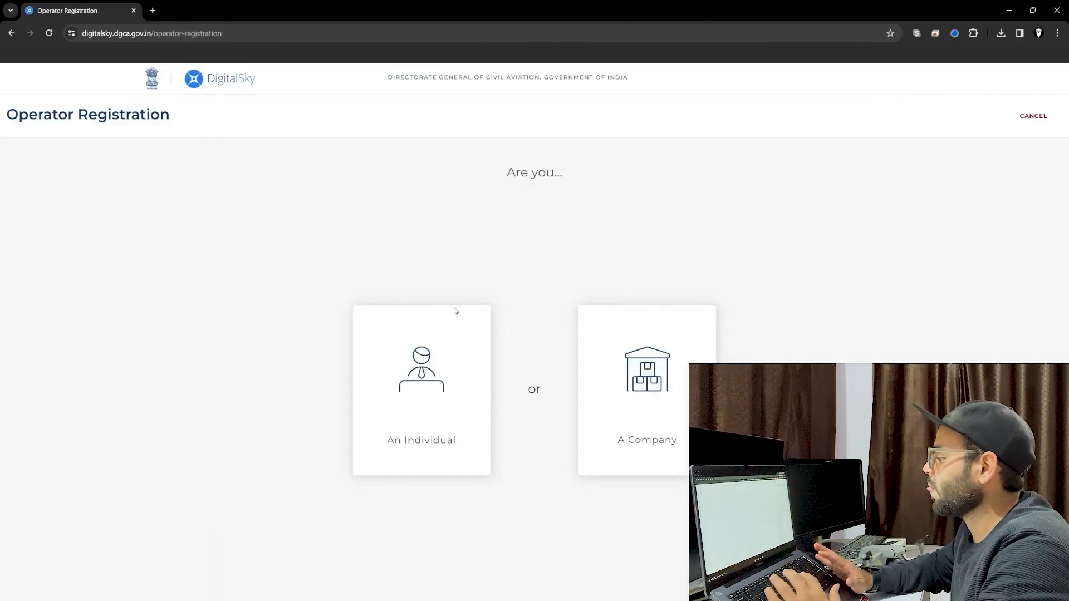
left_click(421, 384)
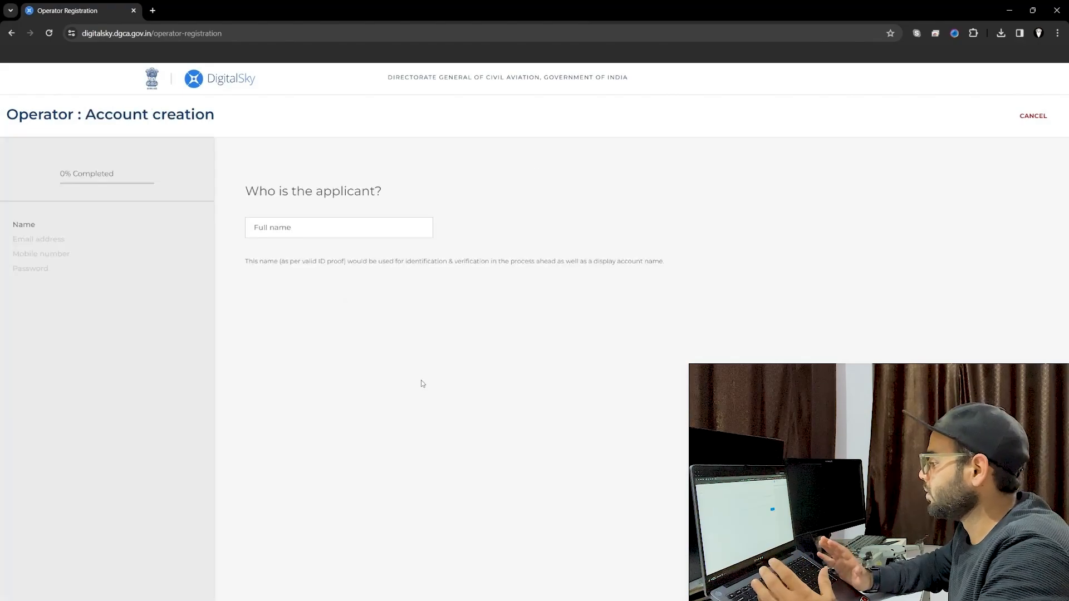
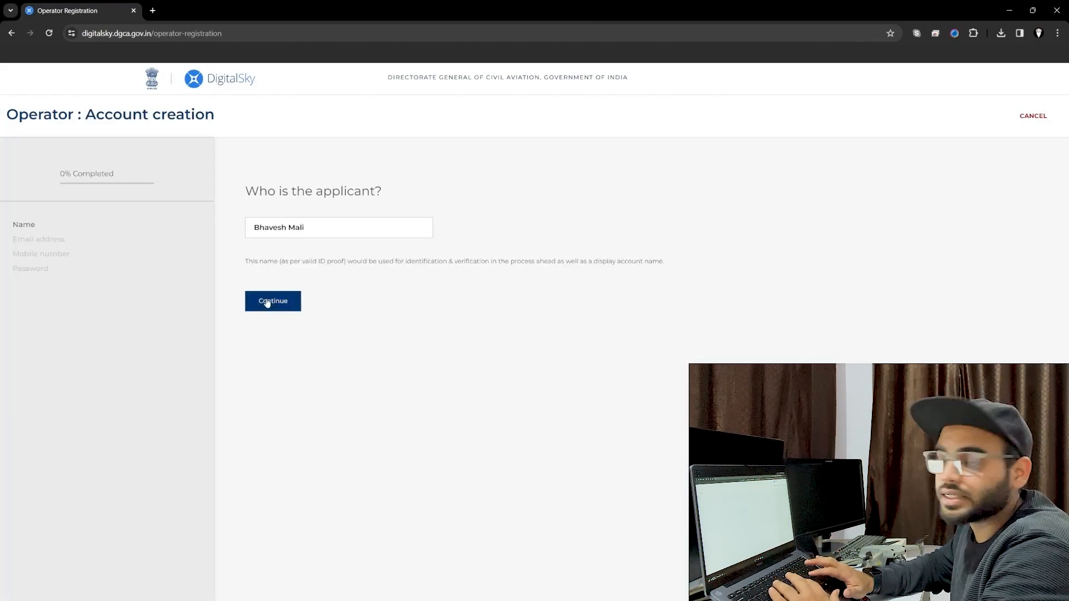
left_click(268, 301)
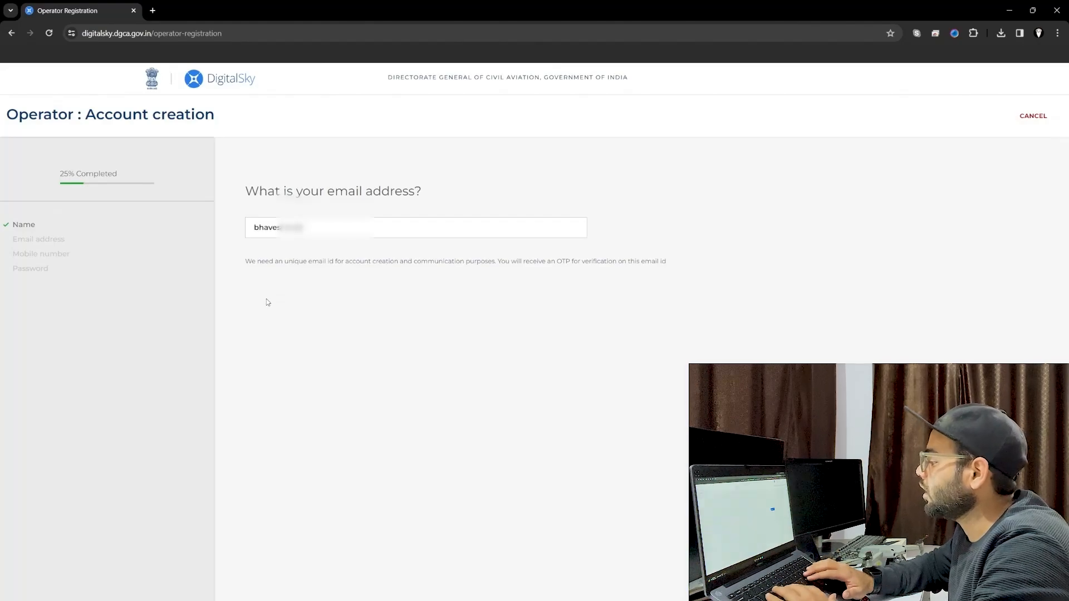
- Enter the applicant's e-mail address, mobile number and account password, then bring up the preview
left_click(298, 301)
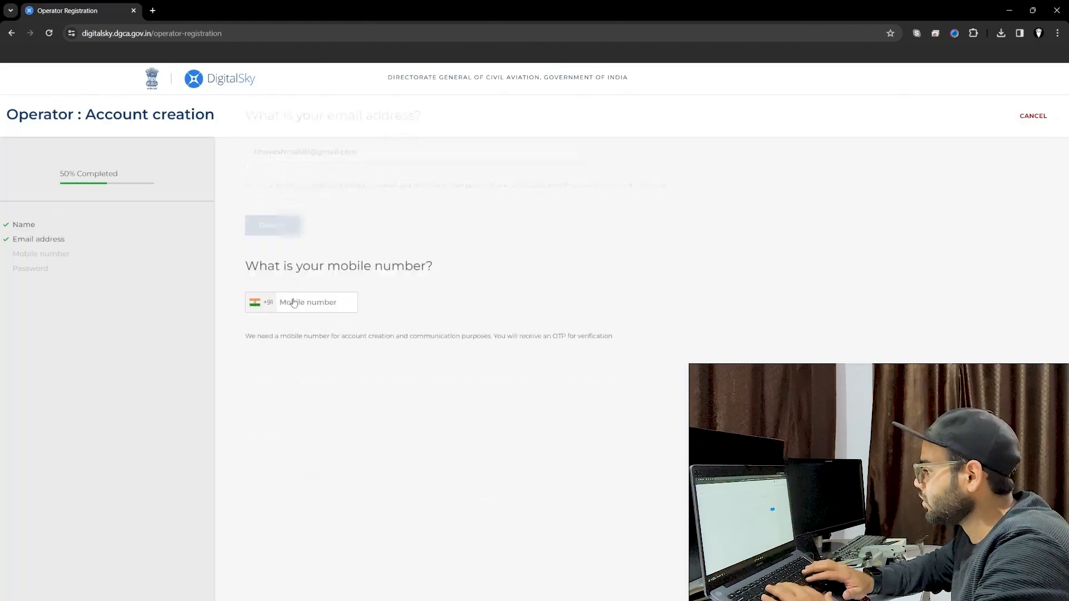
type("9876543210")
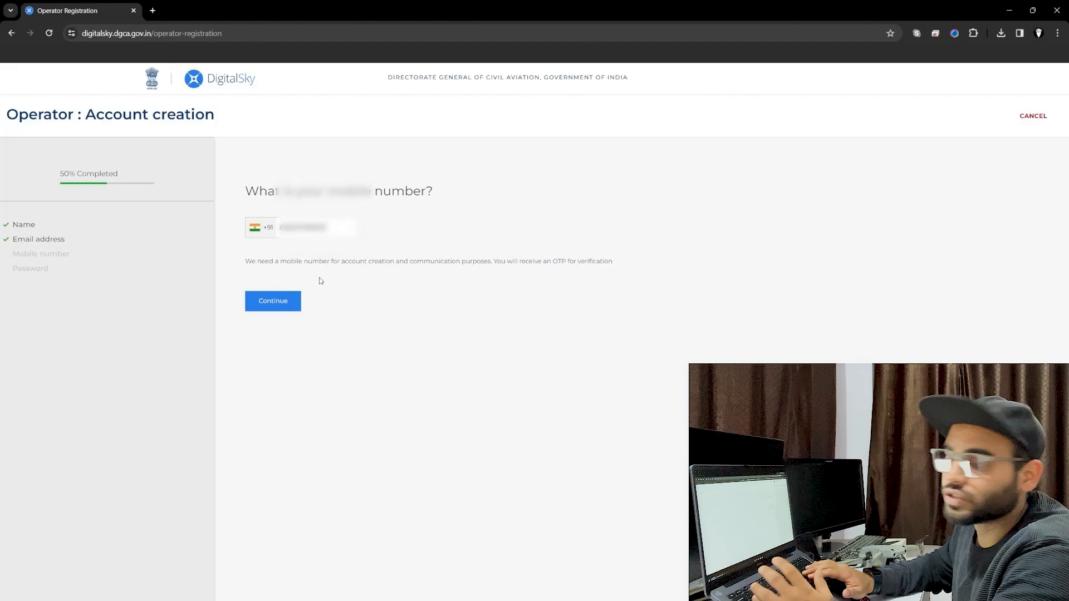
left_click(279, 301)
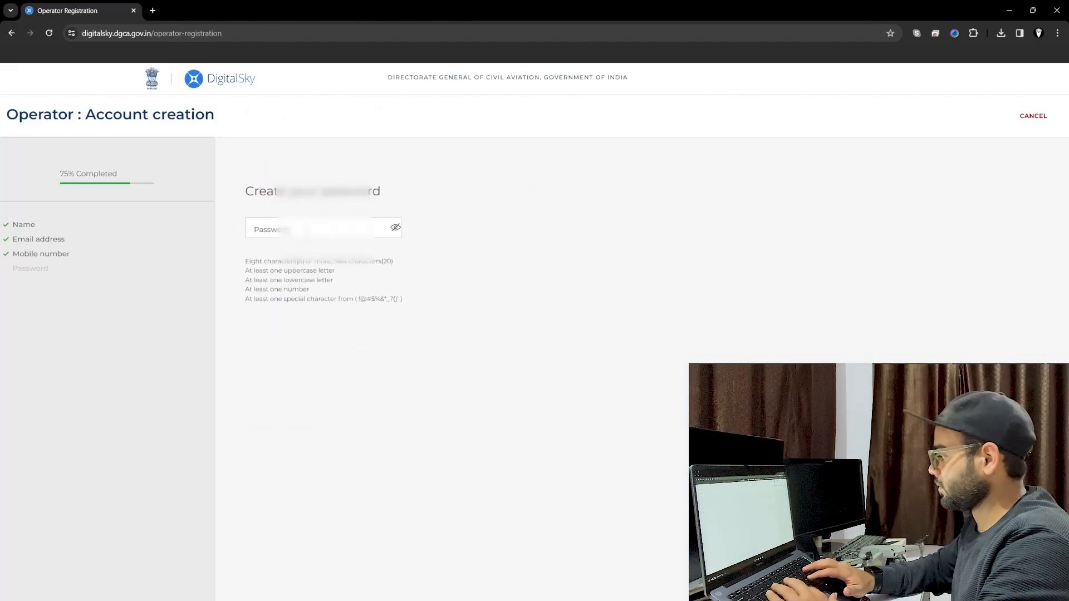
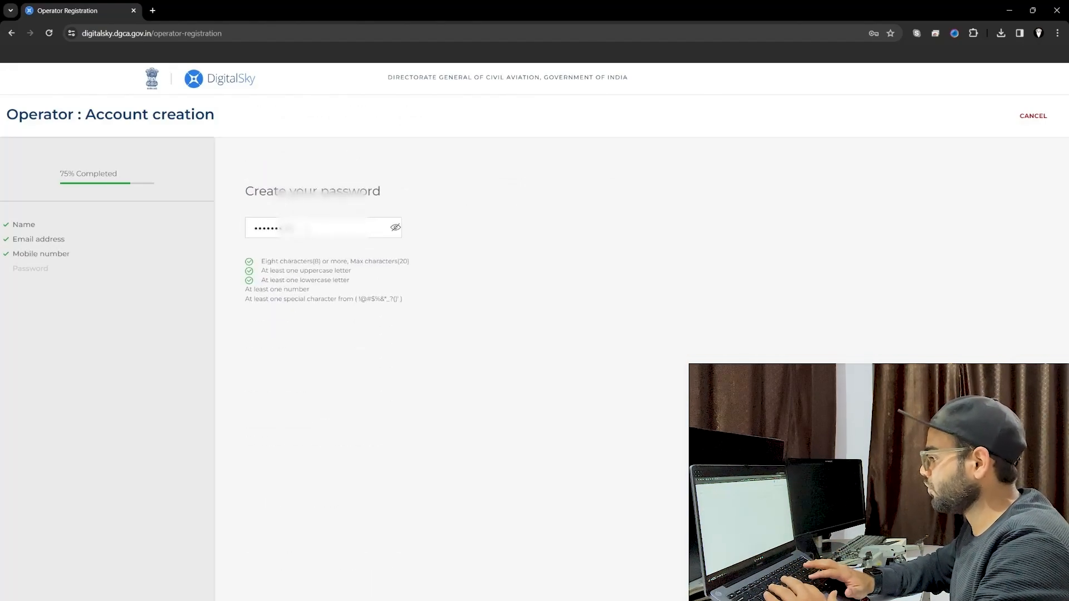
left_click(271, 321)
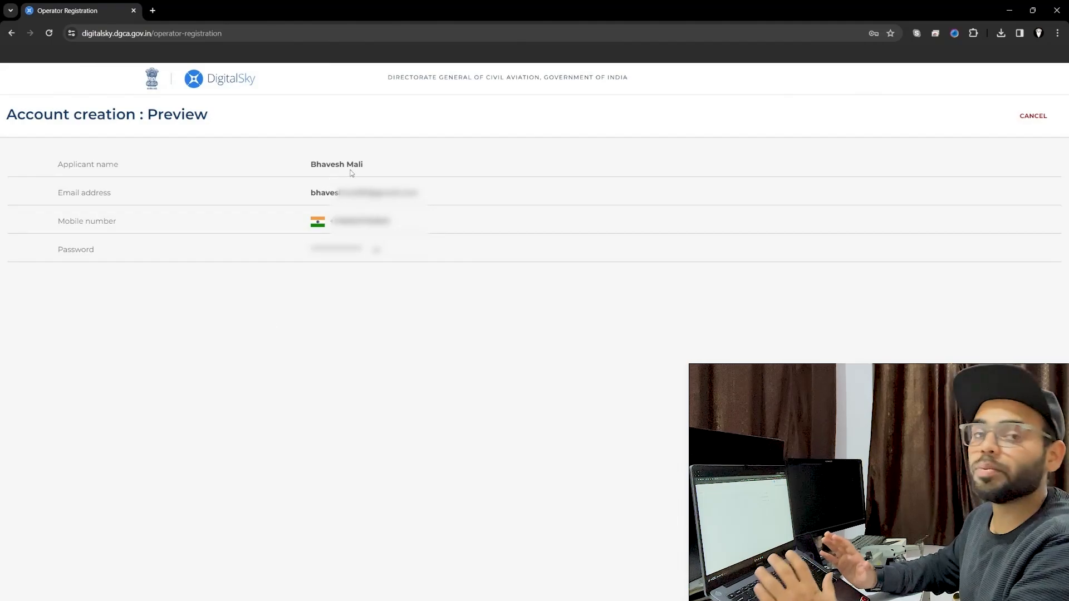
- Check the masked password on the preview and accept the declaration that the details are true
left_click(376, 250)
left_click(388, 253)
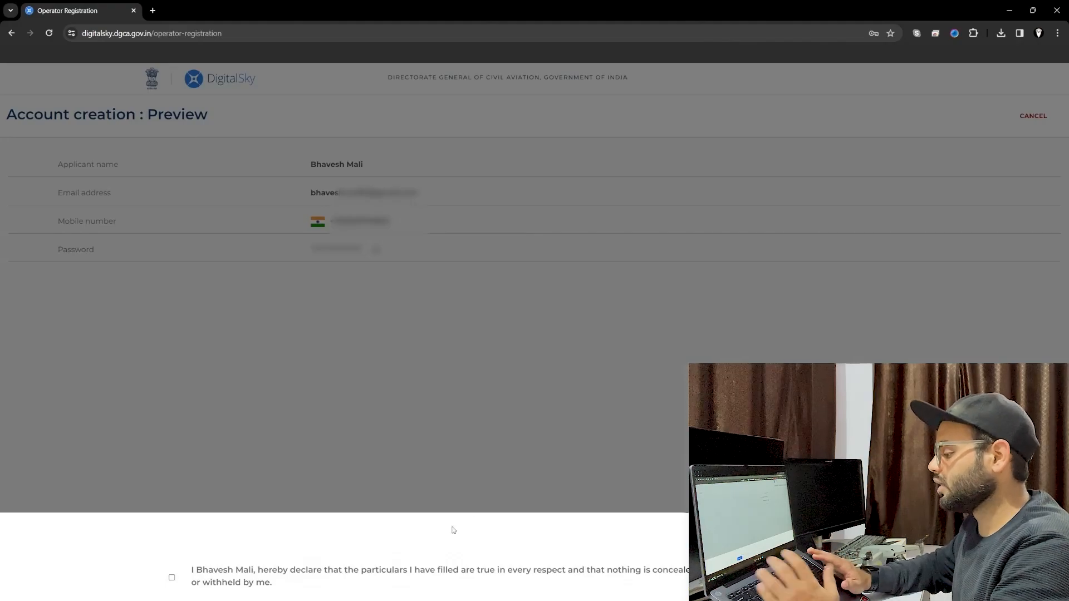
left_click(171, 577)
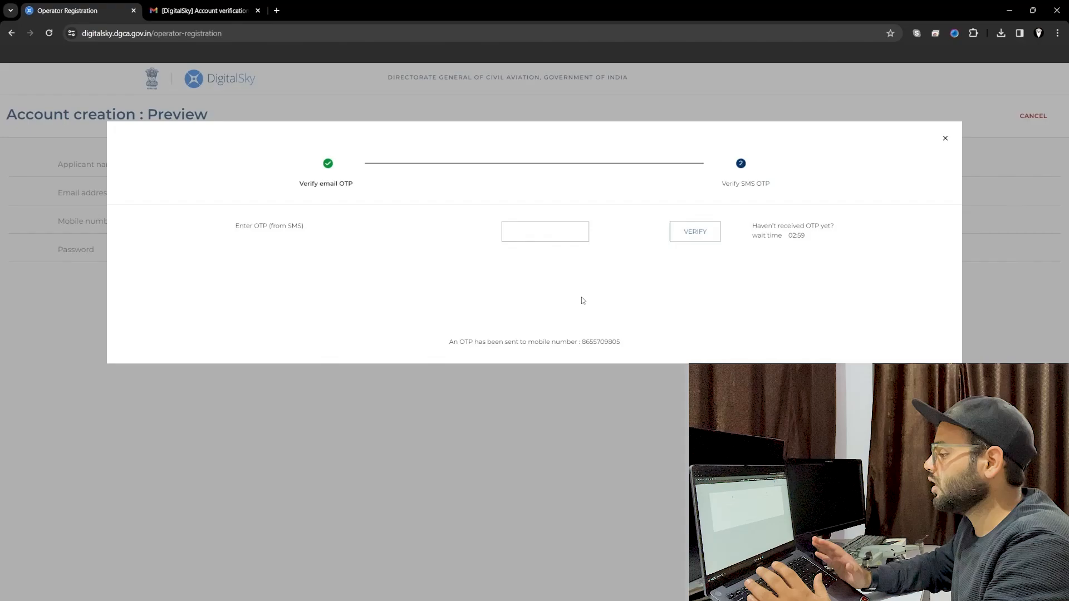
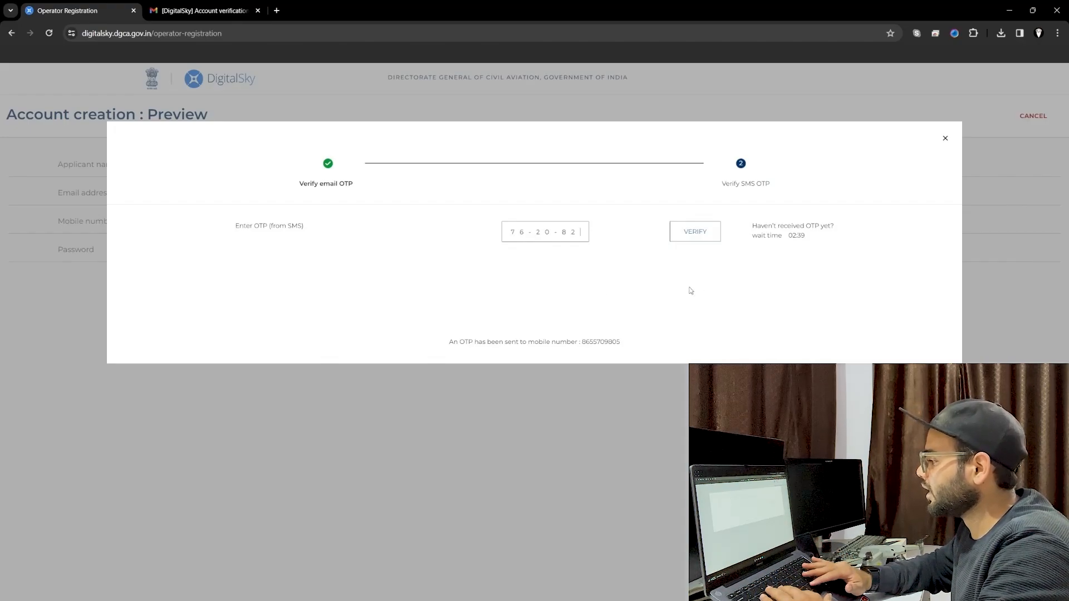
- Verify the SMS OTP and submit the captcha to create the account
left_click(700, 231)
type("NqWoy")
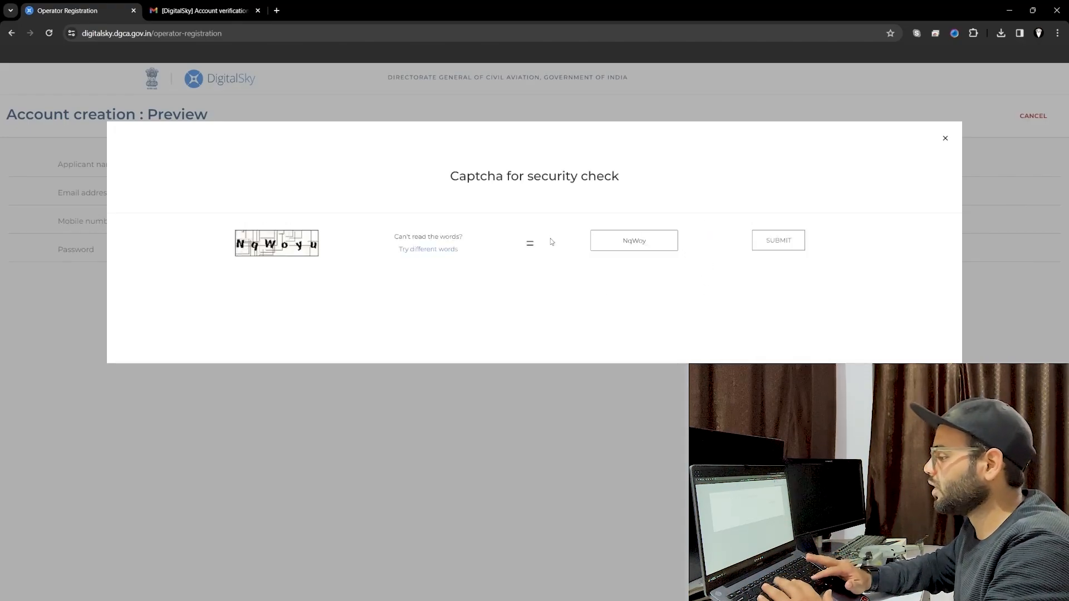
type("u")
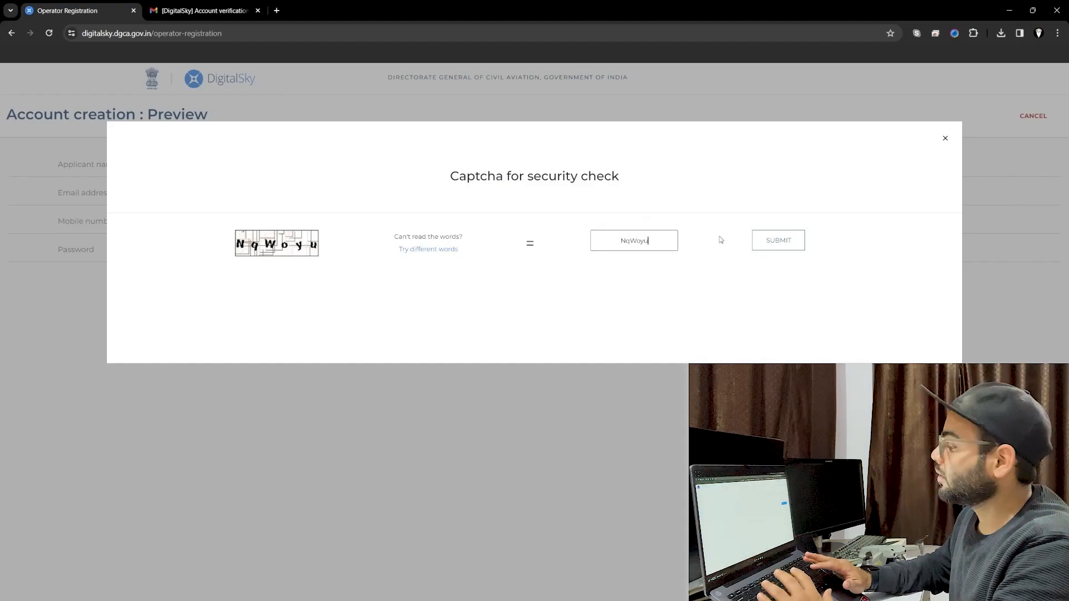
left_click(769, 244)
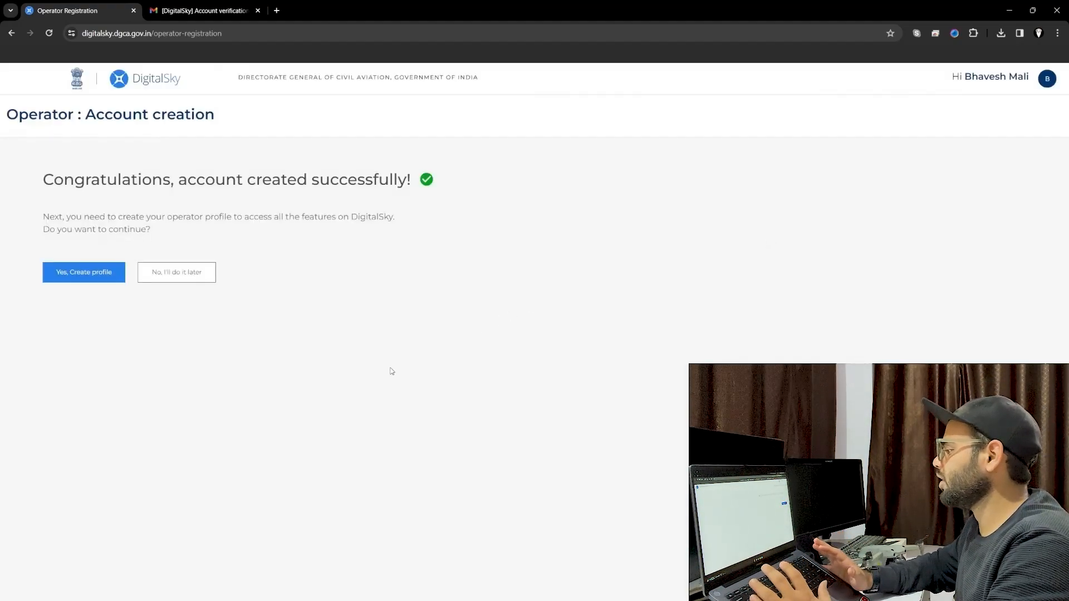
- Start the operator profile and confirm the prefilled name, e-mail and mobile number
left_click(94, 277)
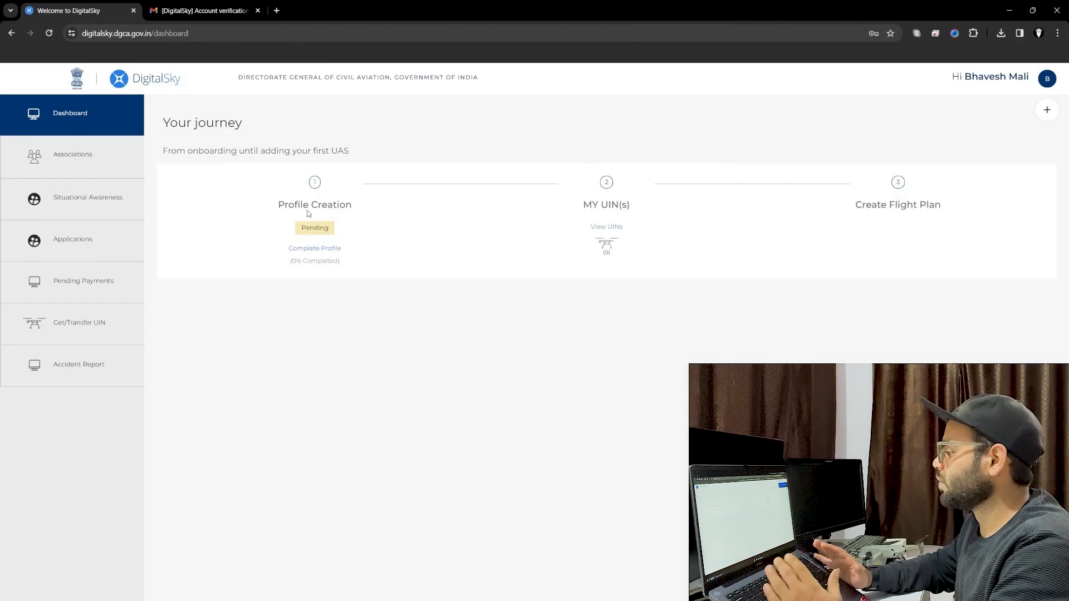
left_click(322, 250)
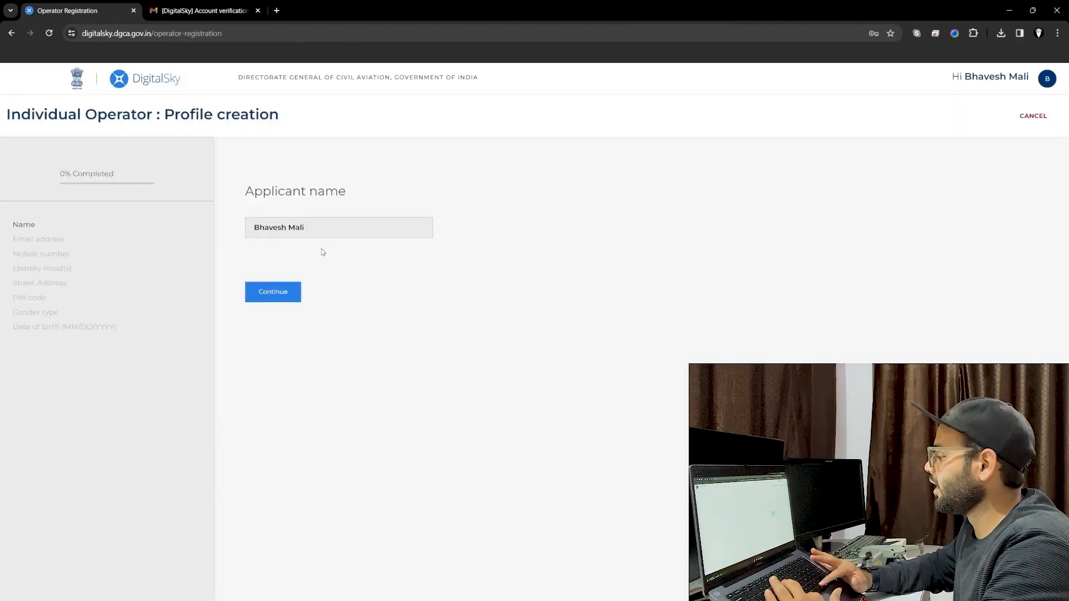
left_click(276, 298)
left_click(276, 295)
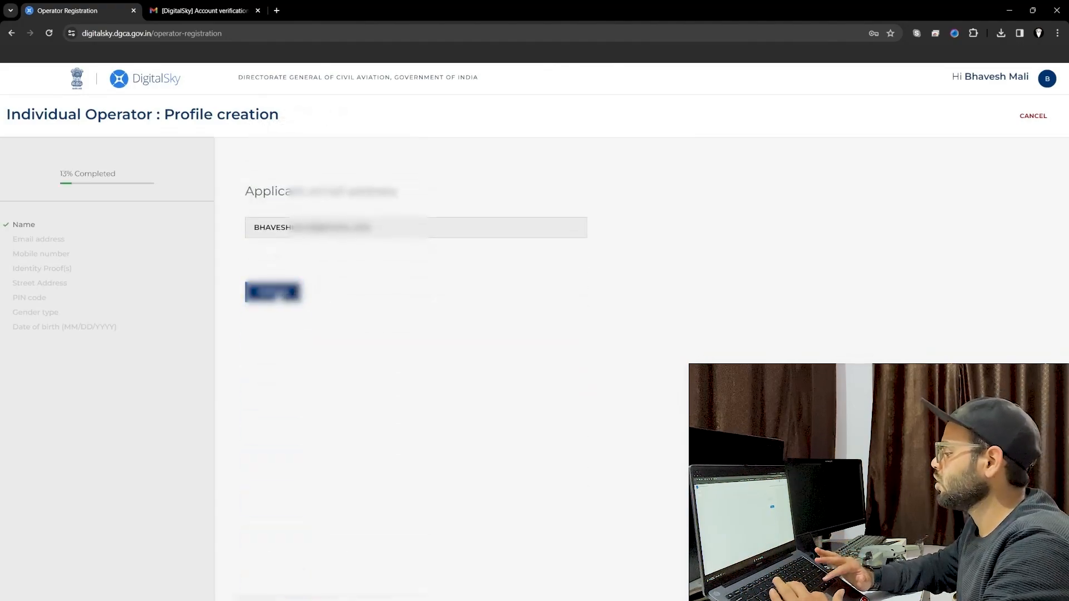
left_click(272, 291)
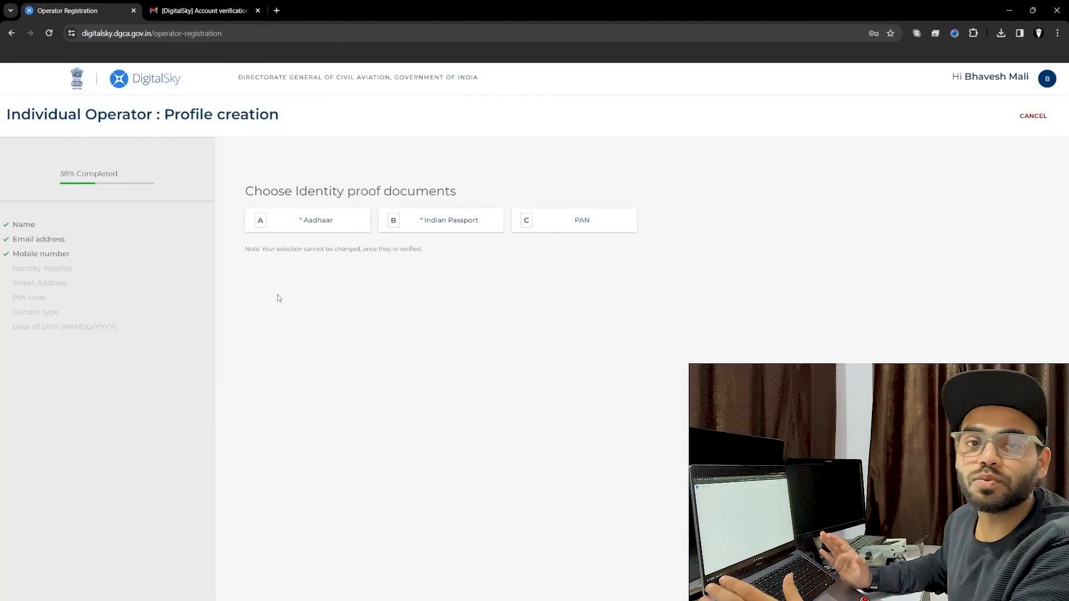
- Pick Aadhaar plus Indian Passport as identity proofs, after briefly trying PAN, and continue
left_click(325, 223)
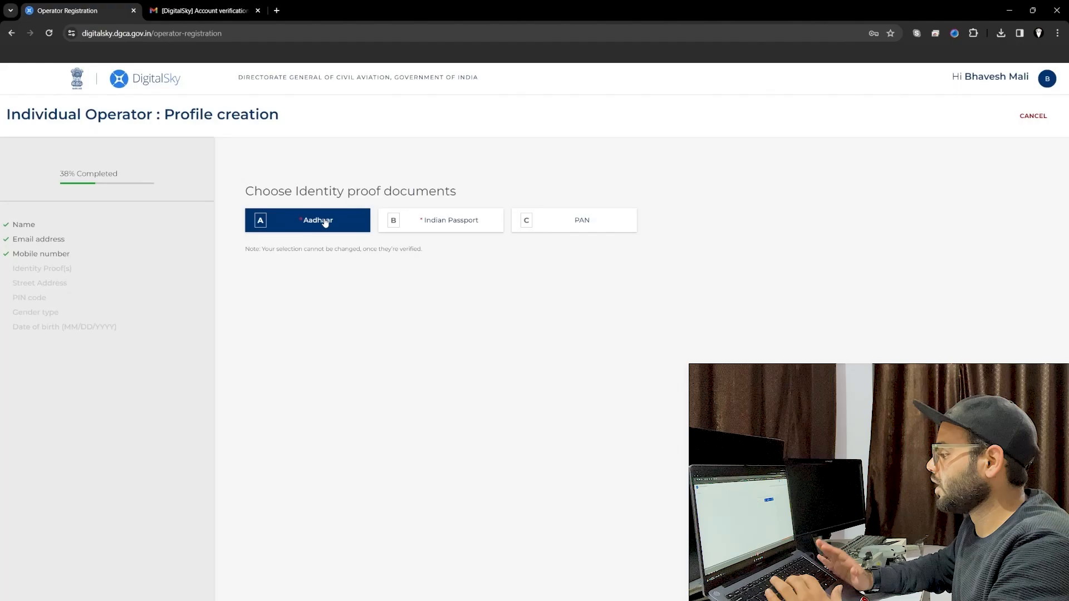
left_click(440, 229)
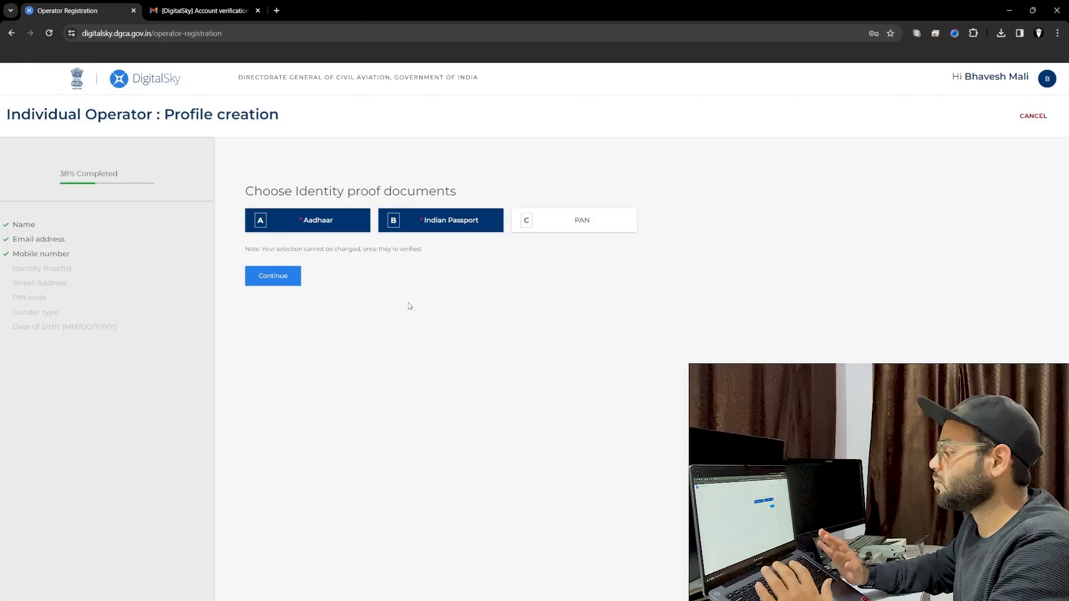
left_click(399, 227)
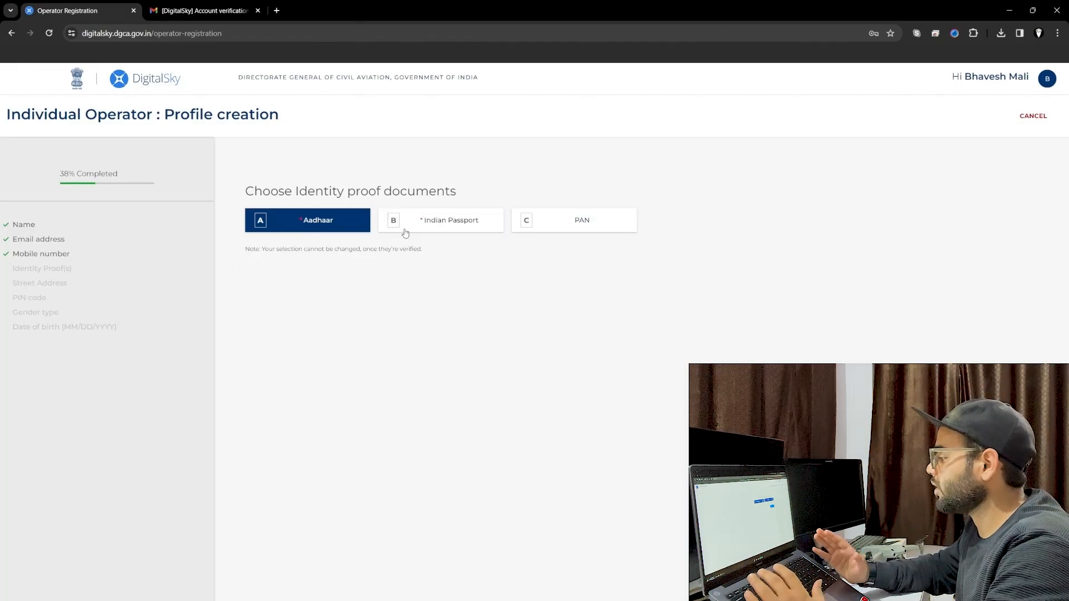
left_click(561, 225)
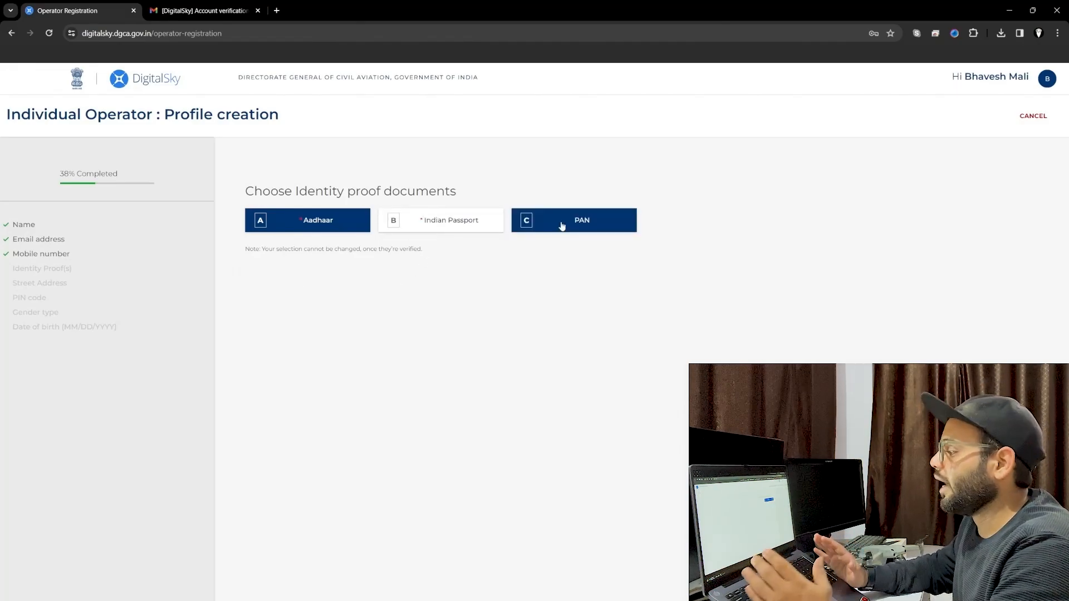
left_click(526, 222)
left_click(429, 219)
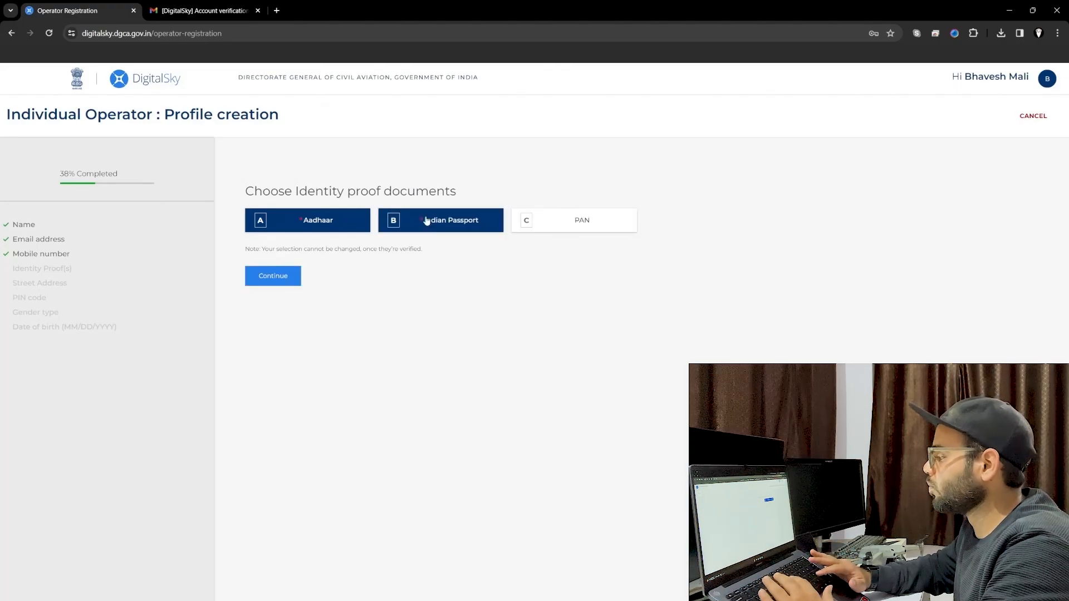
left_click(270, 283)
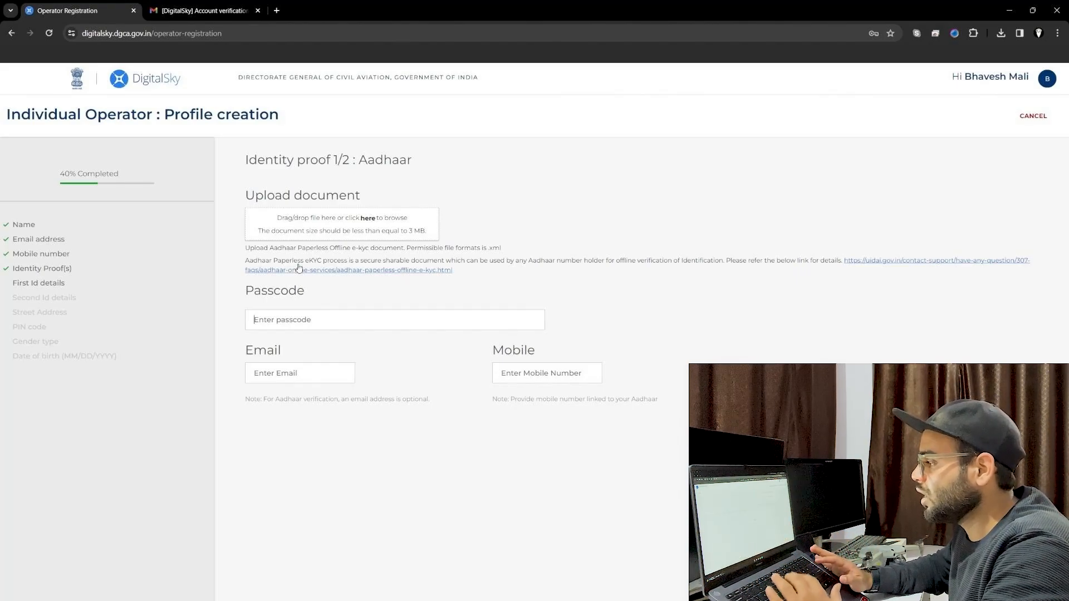
left_click(299, 269)
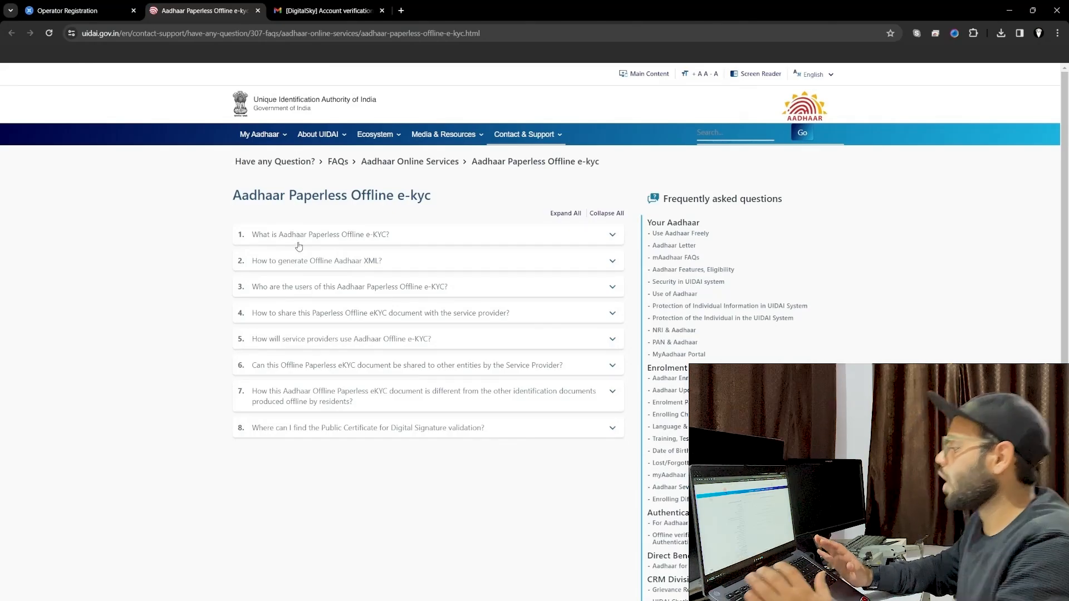
left_click(310, 262)
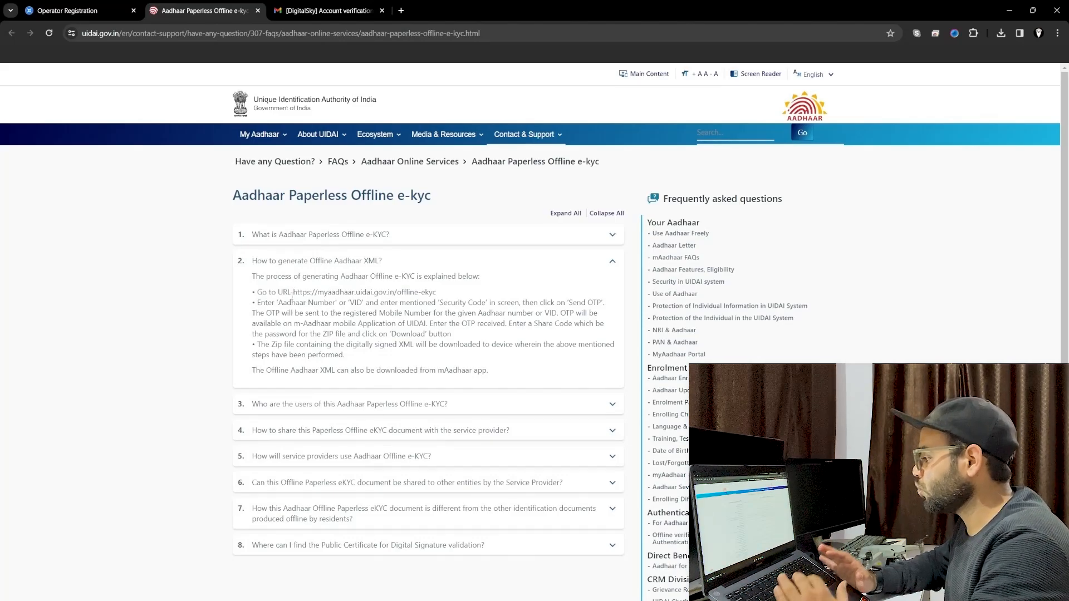
left_click_drag(294, 291, 443, 290)
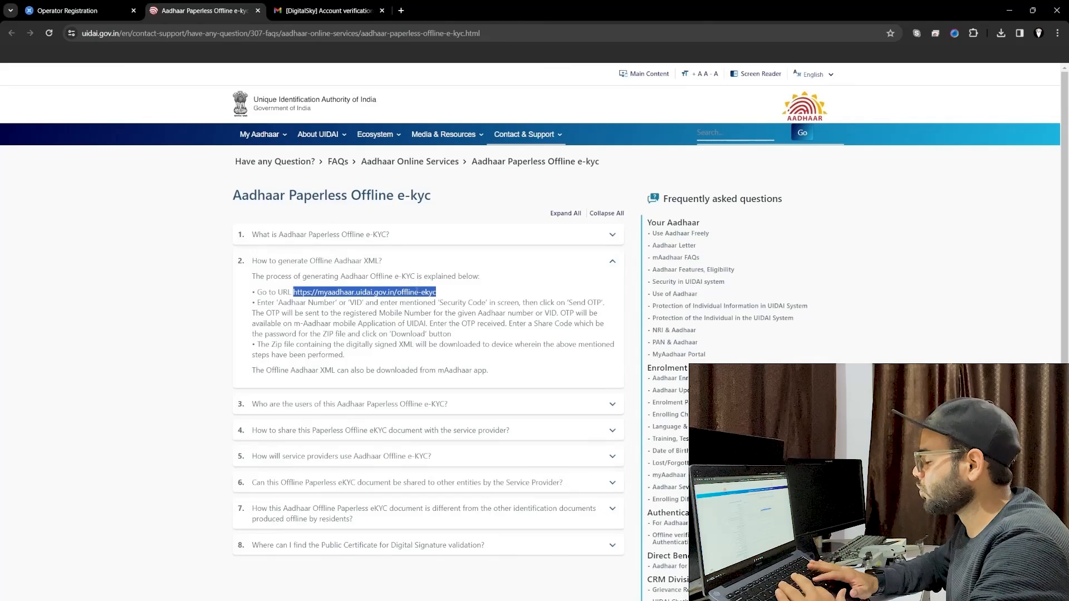
right_click(416, 292)
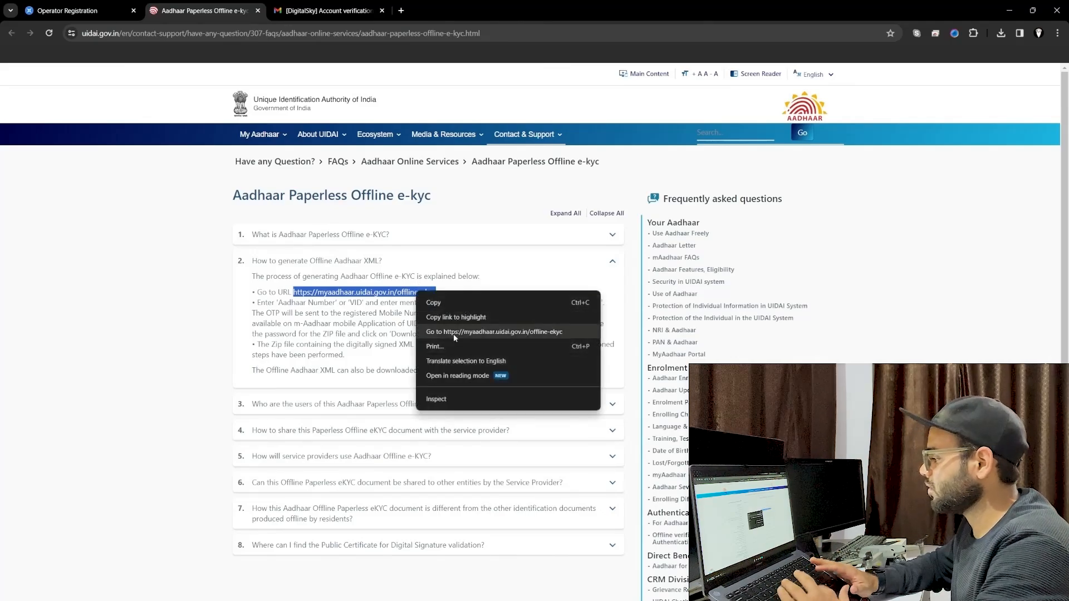
left_click(455, 333)
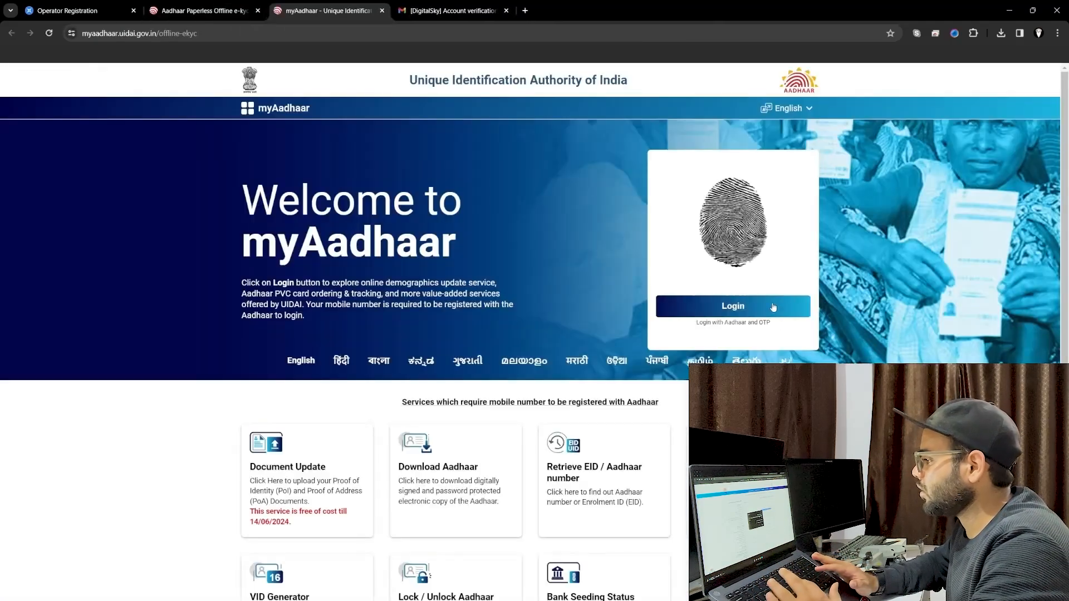
- Log in to myAadhaar with OTP and open the Offline eKYC service
left_click(730, 309)
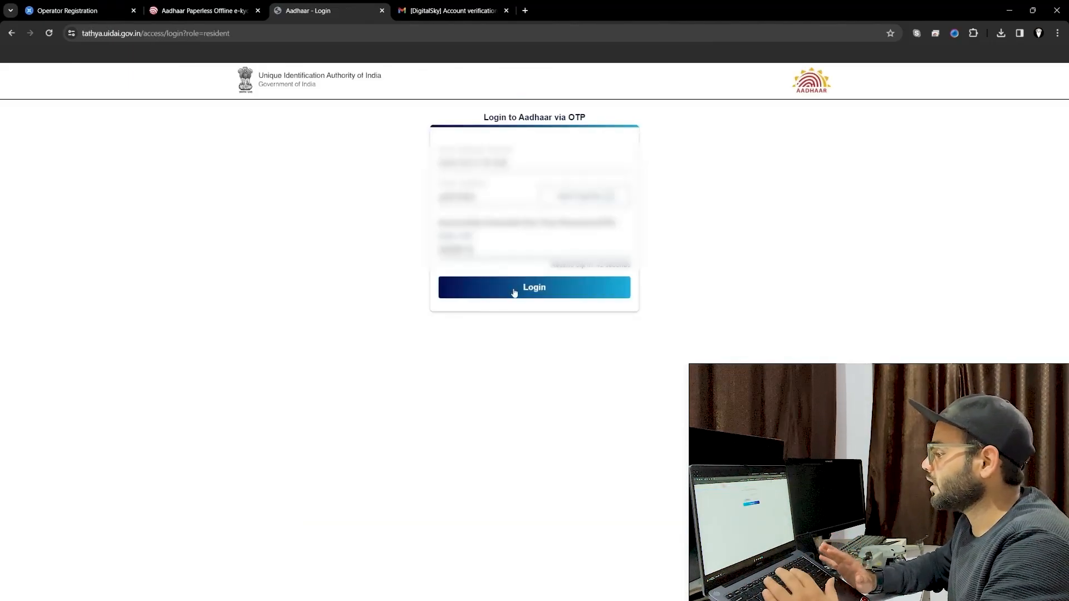
left_click(514, 293)
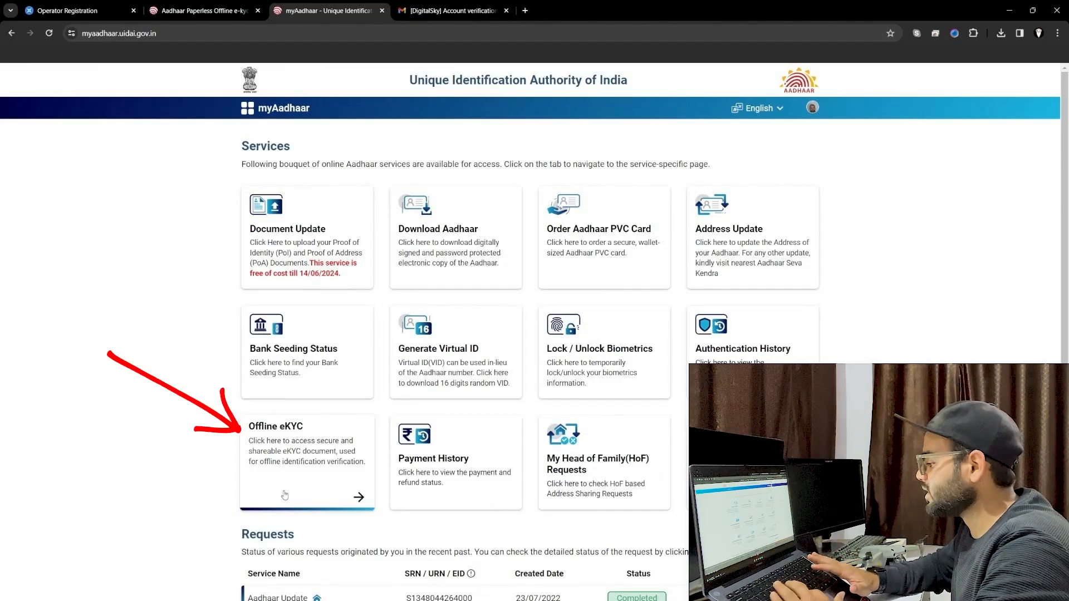
left_click(300, 464)
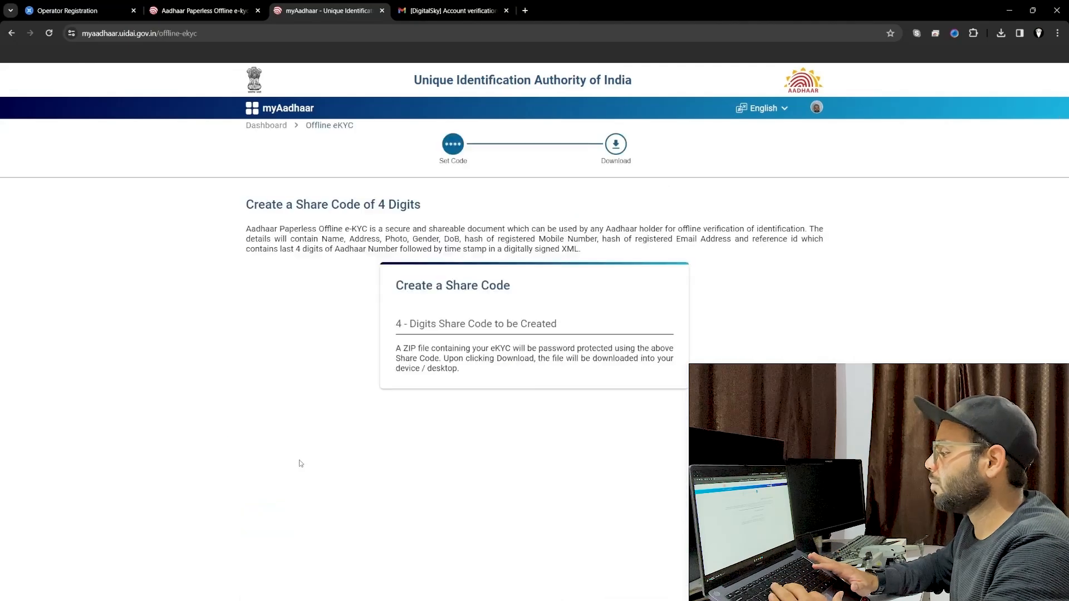
- Download the offline eKYC ZIP with a four-digit share code and show it in Downloads
left_click(472, 326)
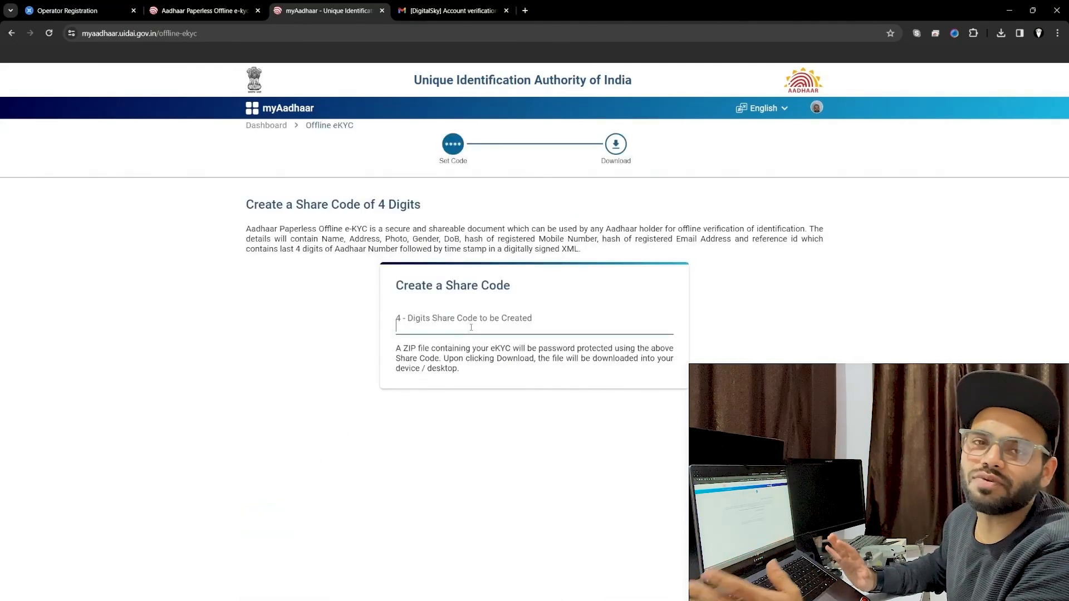
left_click(471, 327)
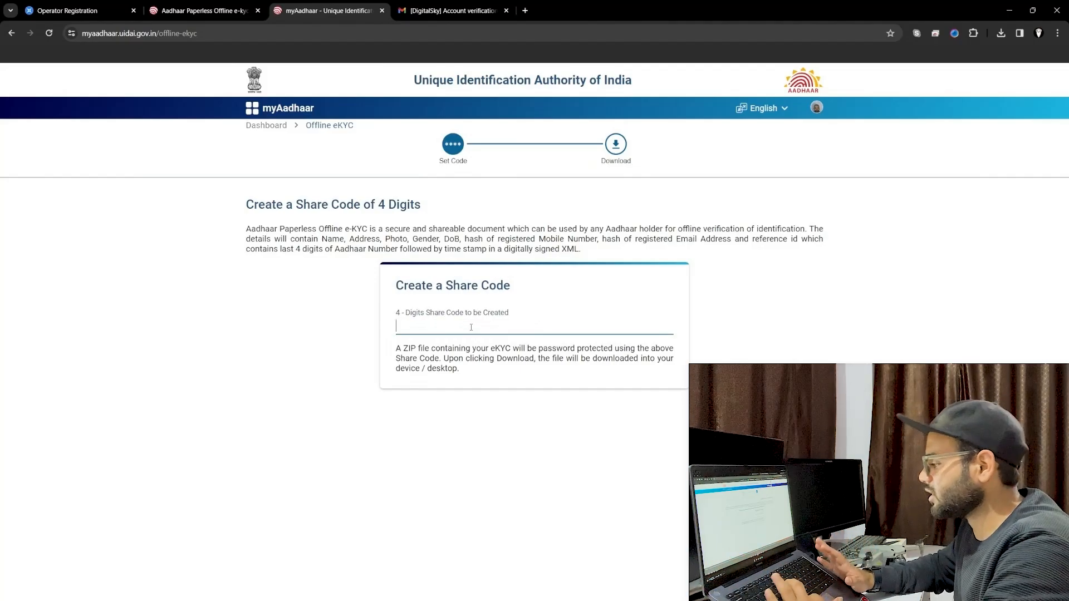
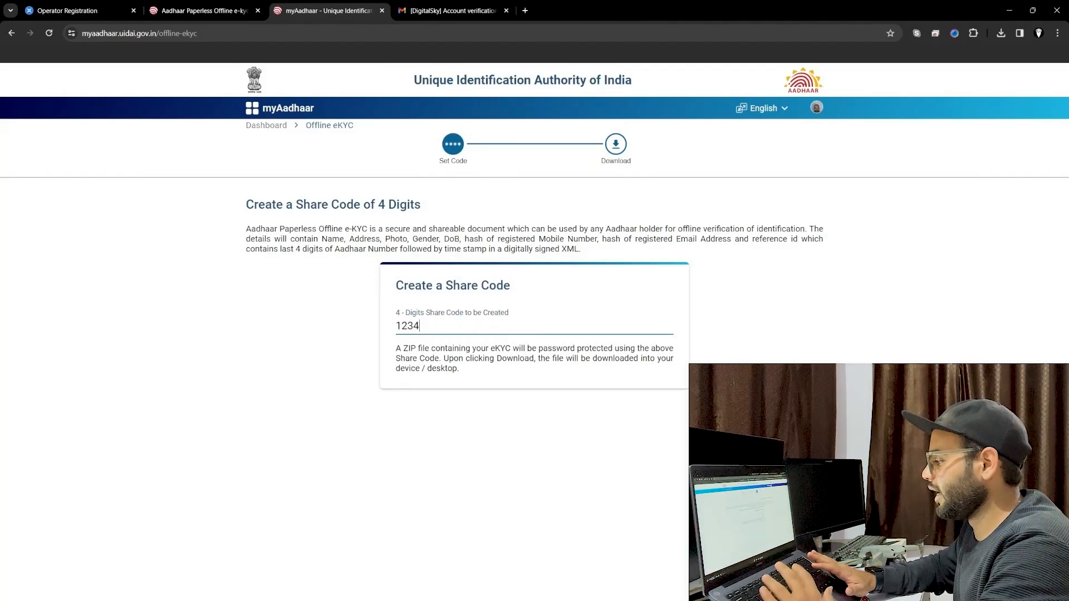
key("Return")
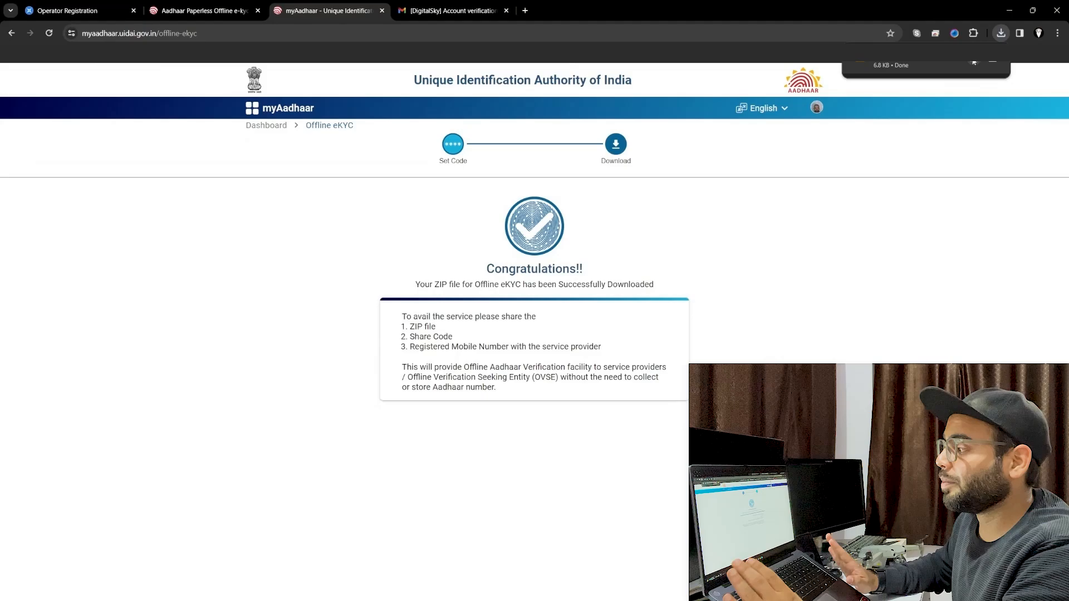
left_click(973, 62)
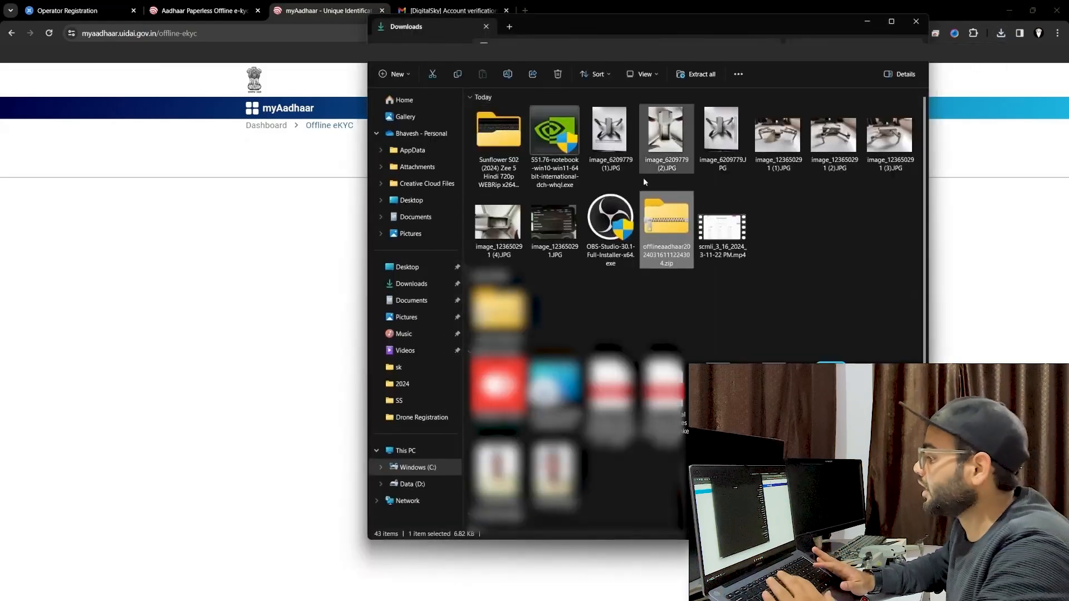
- Extract the offline Aadhaar ZIP using the share code as its password
right_click(664, 221)
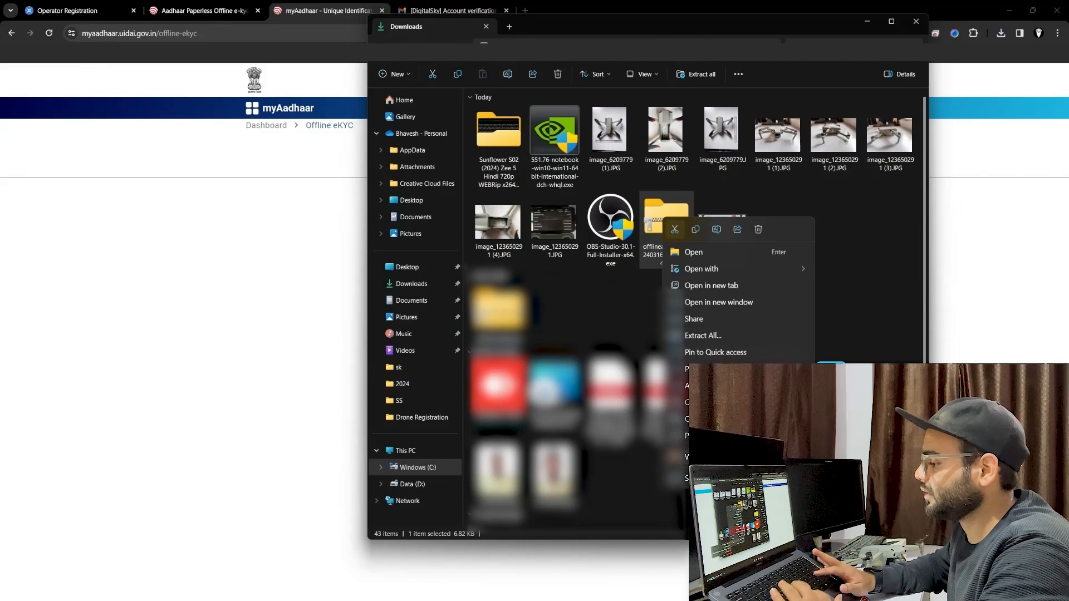
key("Return")
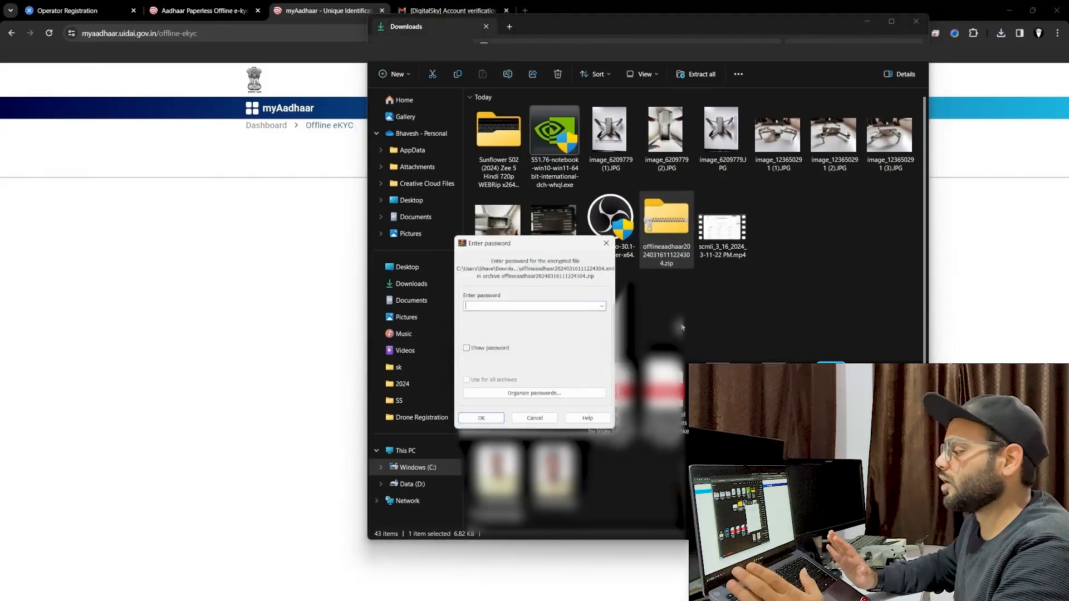
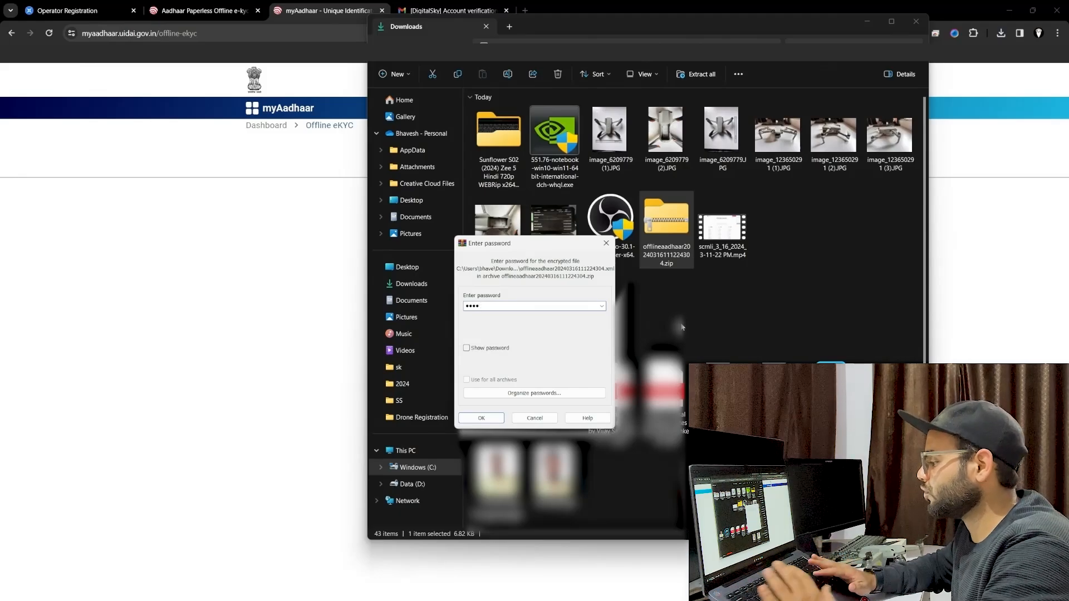
left_click(481, 418)
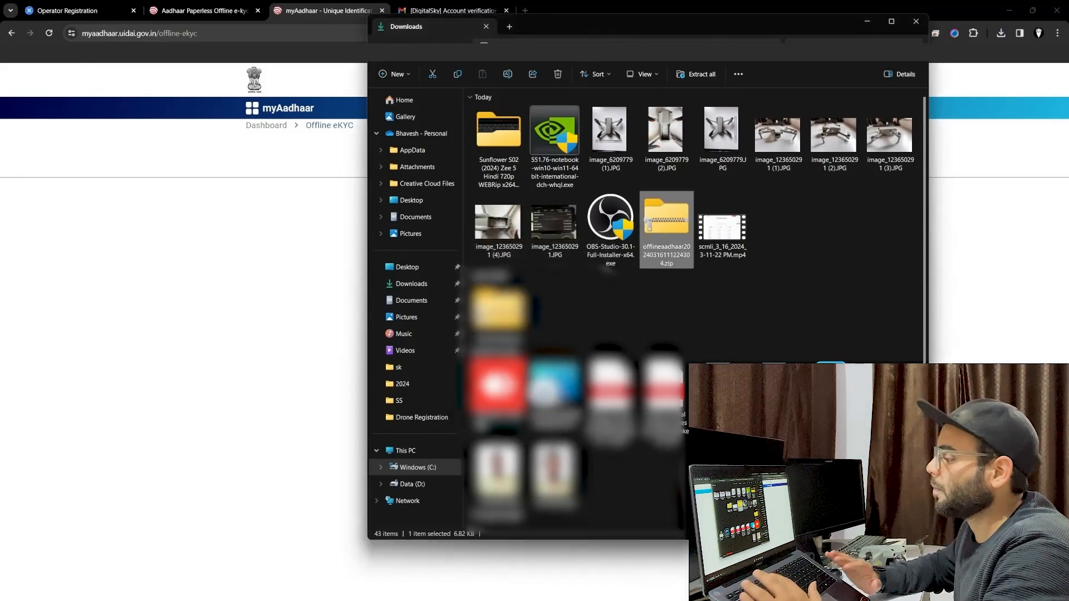
- Open the extracted folder, select the offlineaadhaar XML file, and return to DigitalSky
left_click(784, 231)
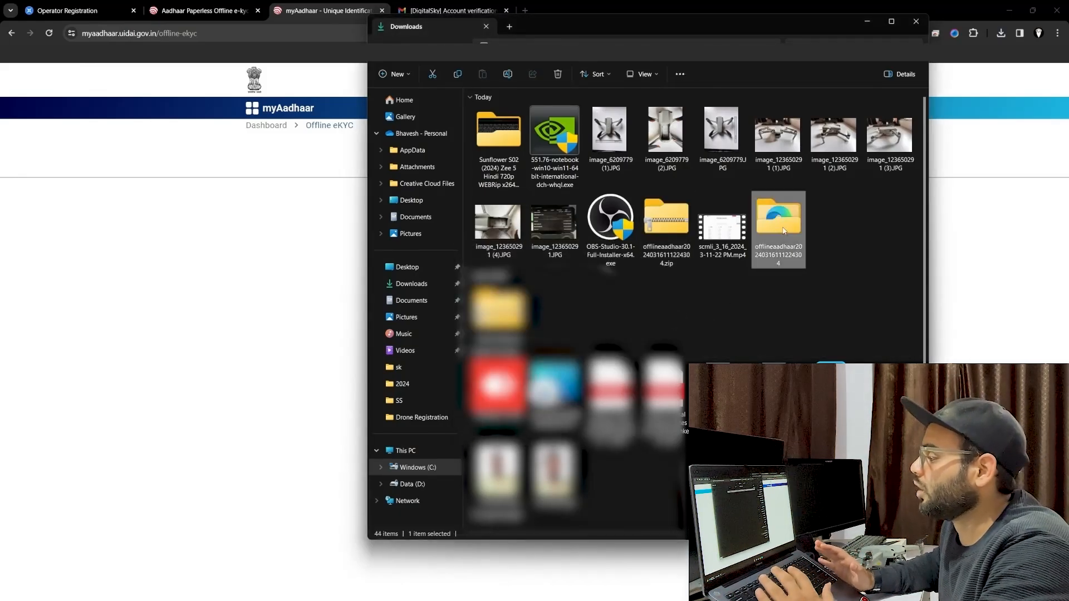
double_click(784, 231)
left_click(561, 126)
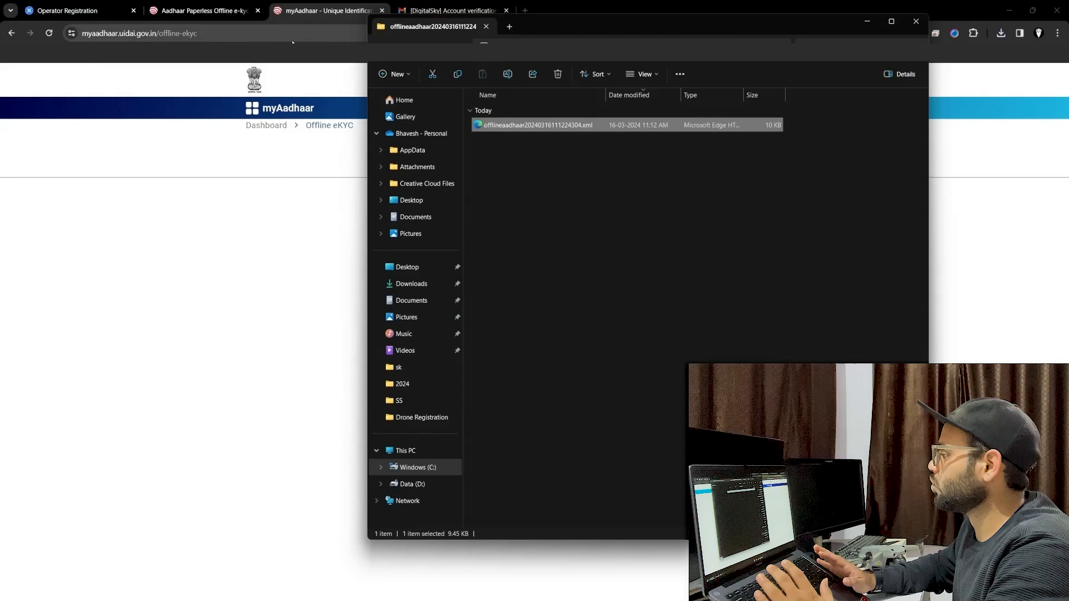
left_click(56, 12)
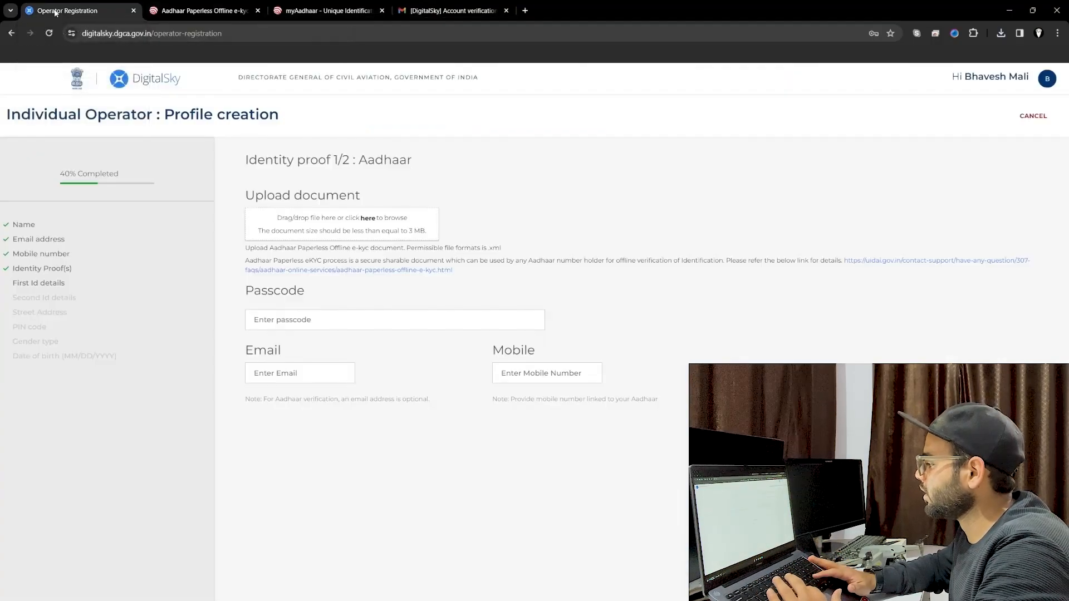
- Drop the offline Aadhaar XML file into the upload box and submit the Aadhaar proof
key("alt+Tab")
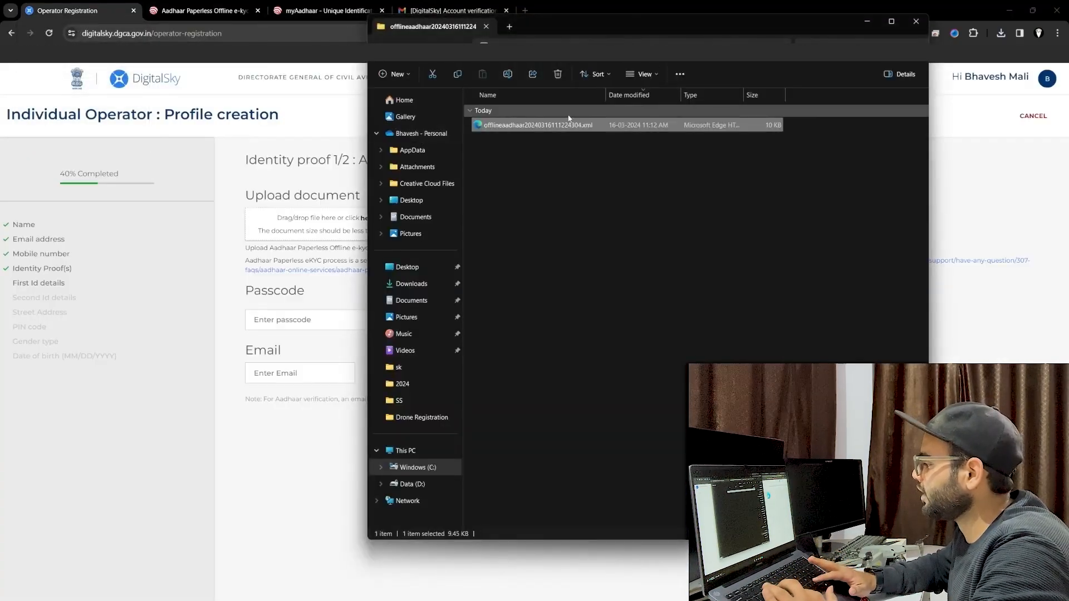
mouse_move(351, 199)
left_mouse_down()
mouse_move(341, 203)
mouse_move(352, 205)
left_mouse_up()
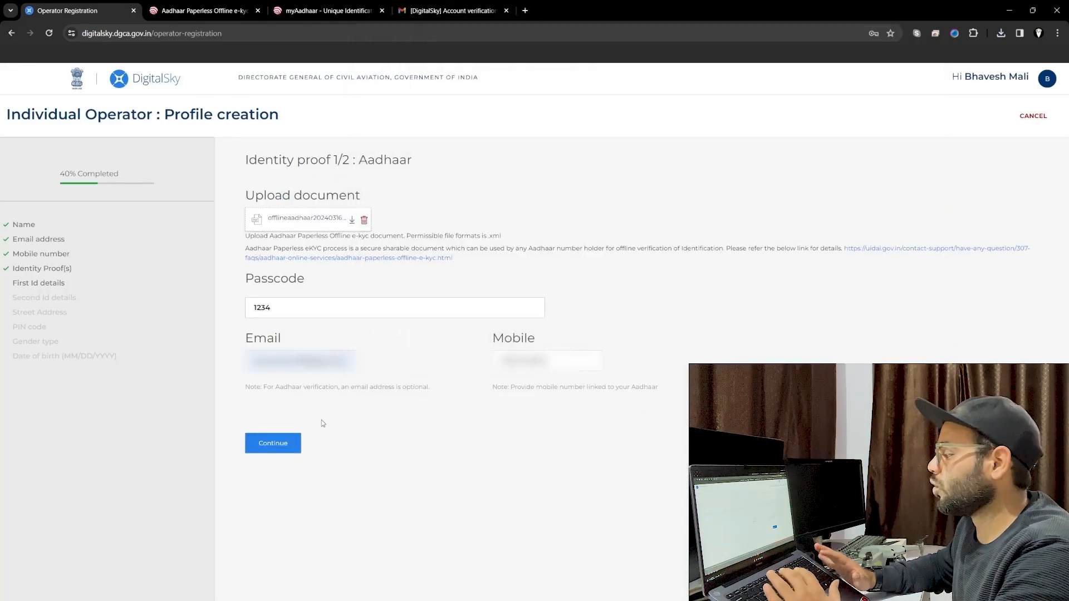
left_click(273, 444)
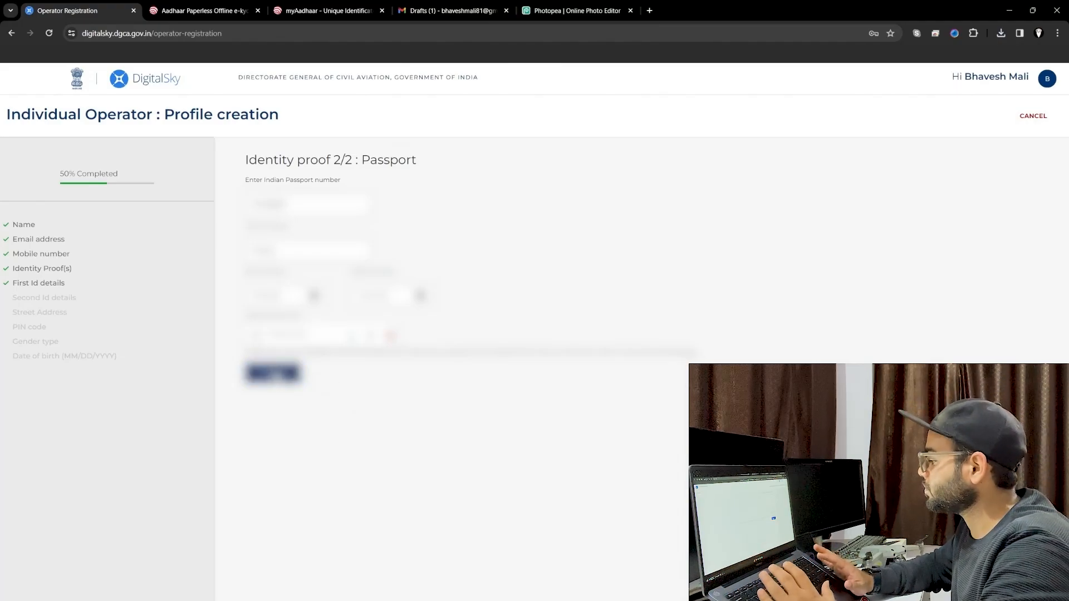
- Submit the passport details and reuse the Aadhaar address as the street address
left_click(272, 372)
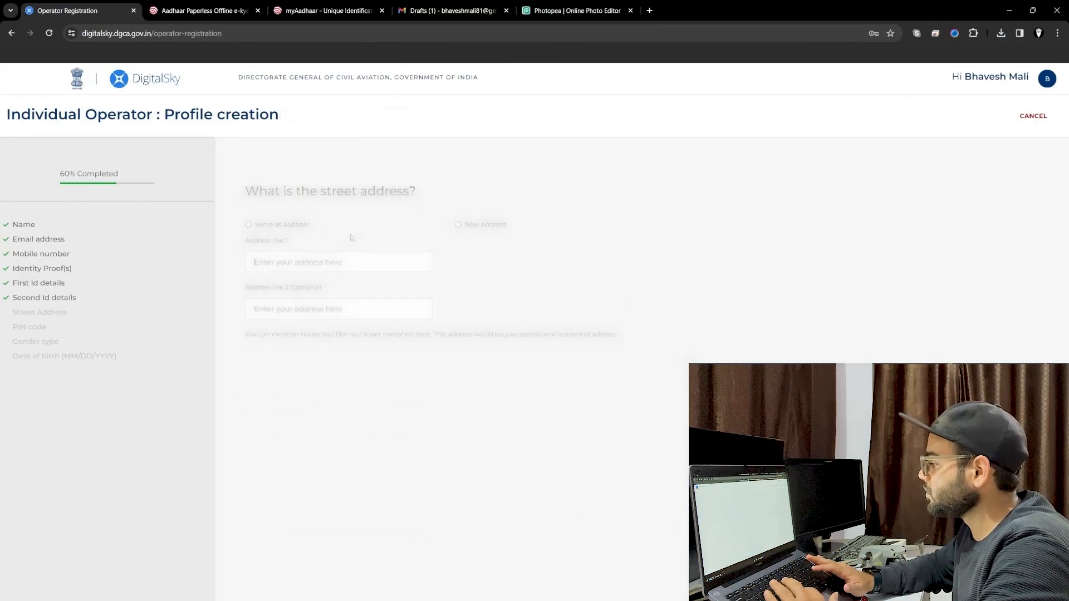
left_click(250, 227)
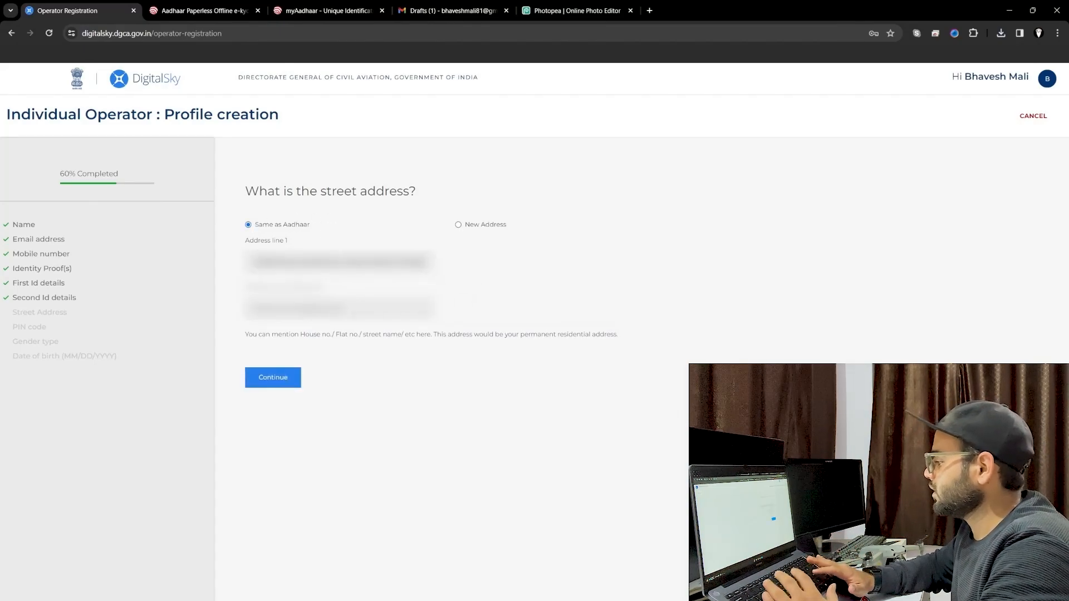
left_click(273, 378)
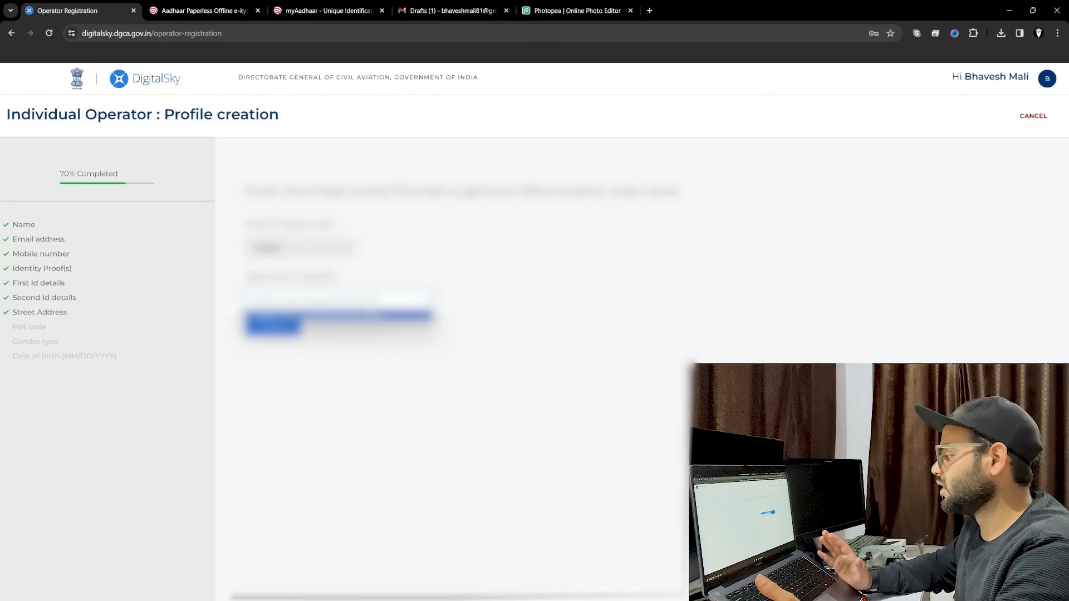
- Submit the PIN code, choose the first gender option and enter the date of birth
key("Return")
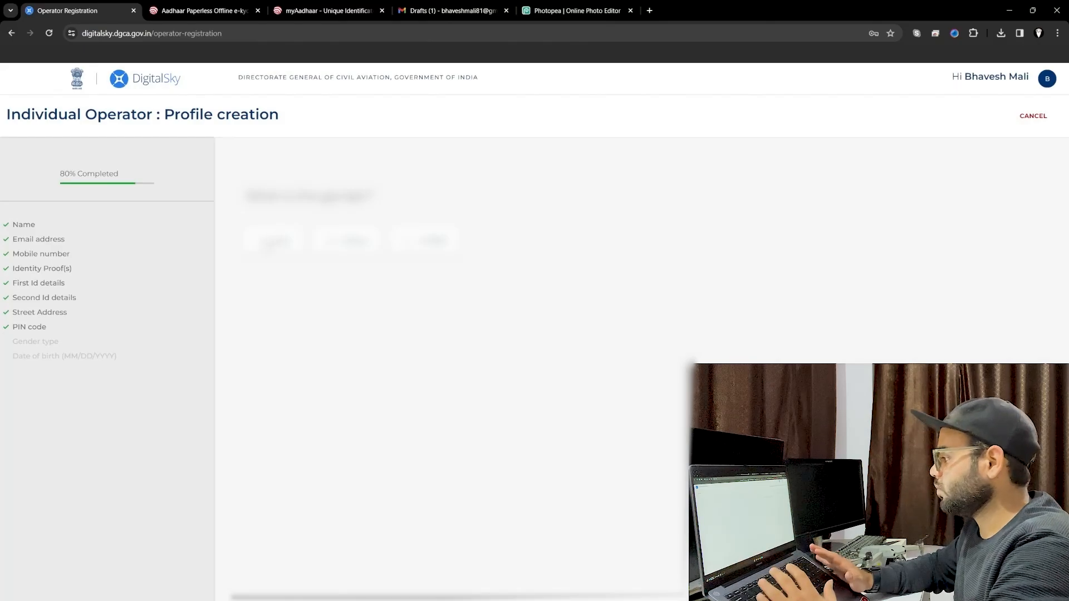
key("a")
key("Return")
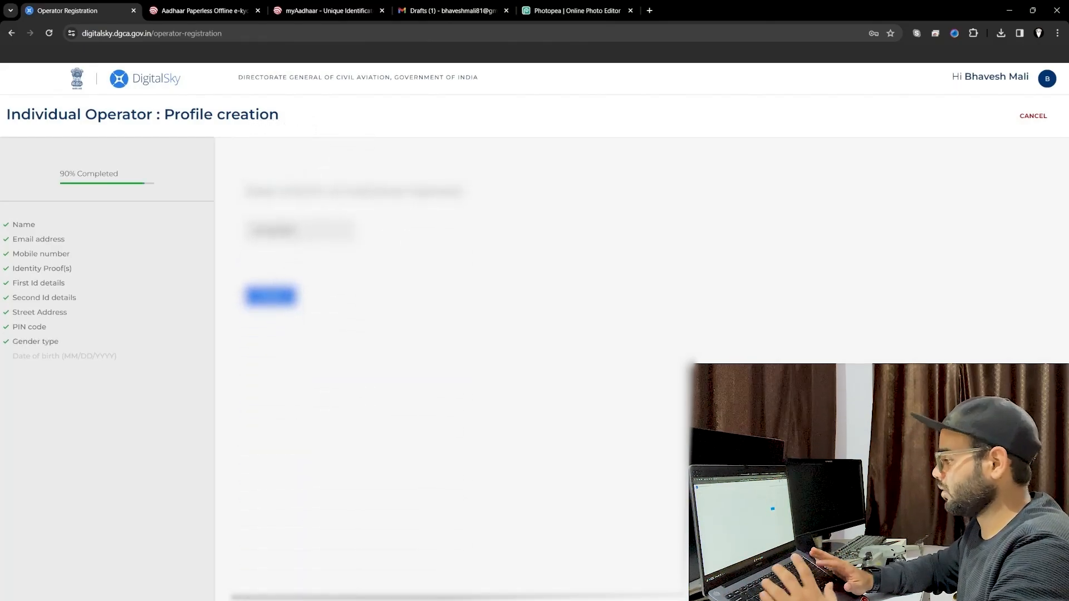
key("Return")
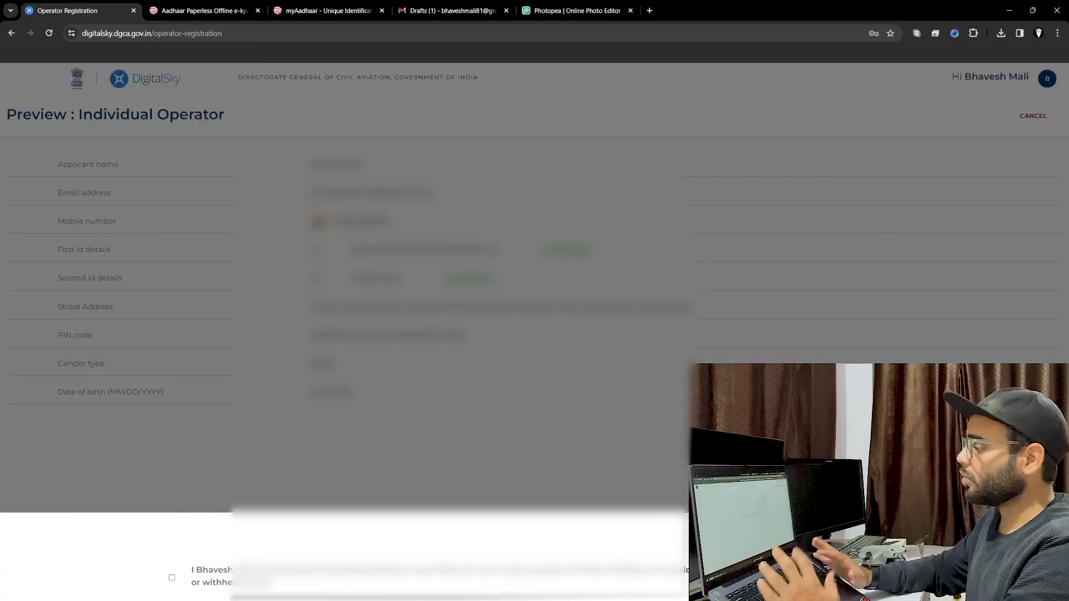
- Accept the Individual Operator declaration and submit the profile
left_click(171, 577)
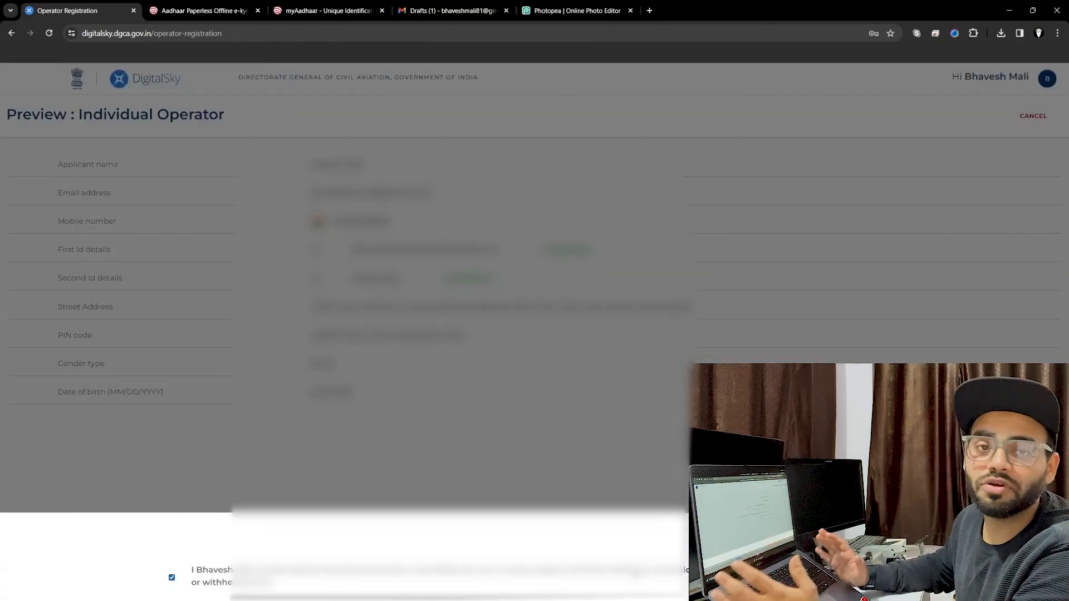
key("Return")
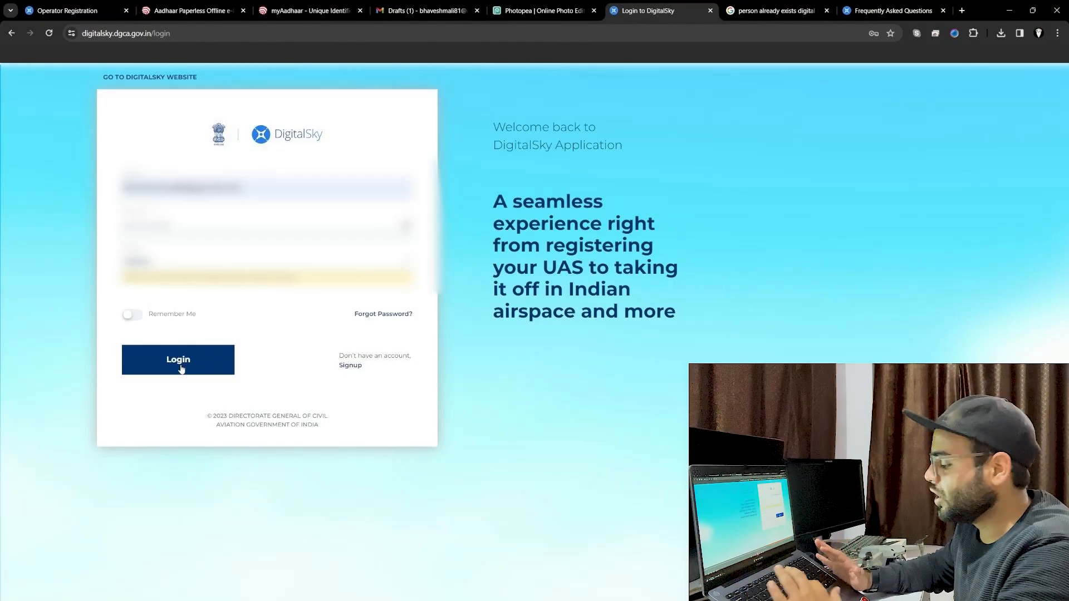
- Log in to DigitalSky and return to the dashboard showing the profile and active UIN
left_click(180, 368)
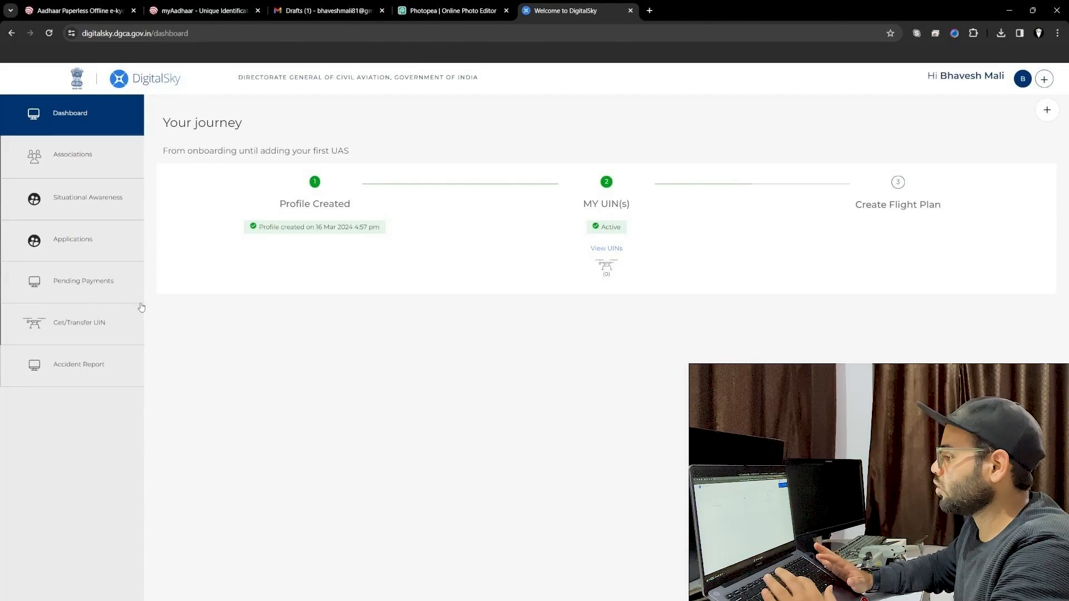
left_click(62, 324)
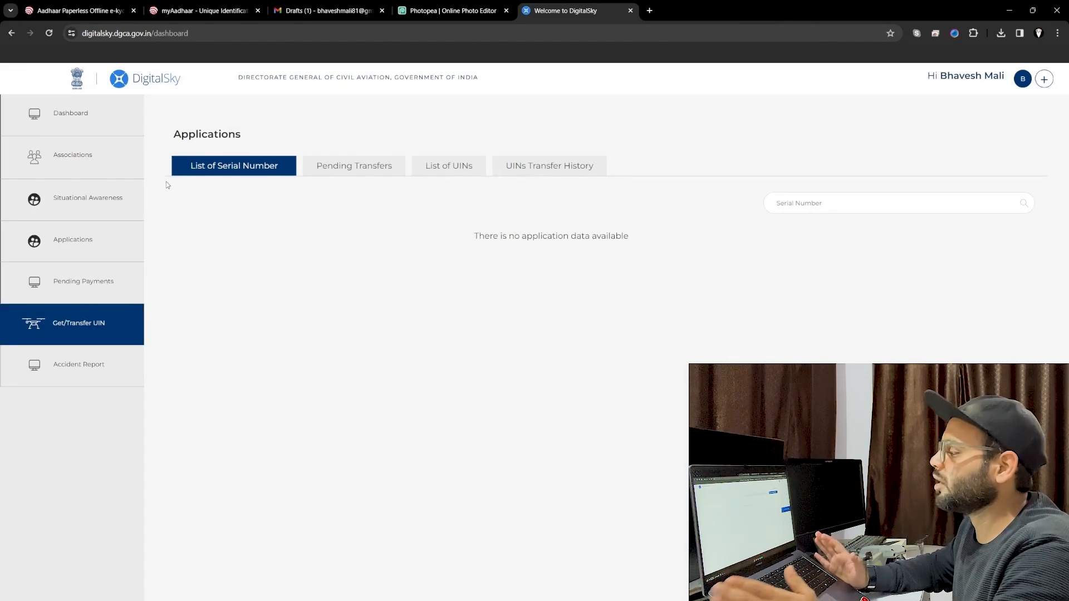
left_click(89, 123)
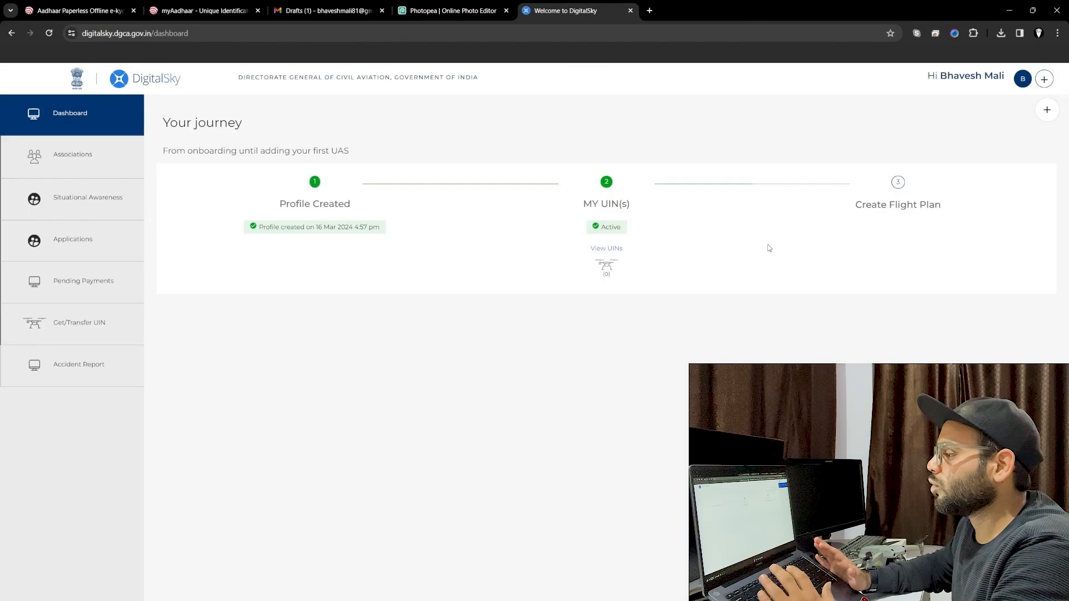
- Start adding a new UAS and search the models by manufacturer for dji
left_click(1046, 111)
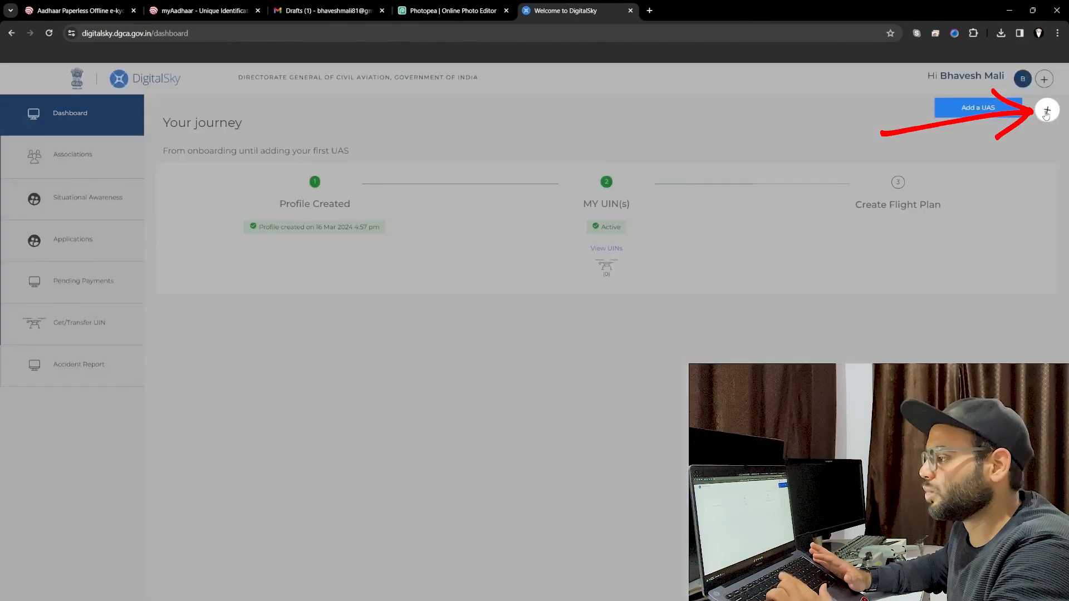
left_click(981, 112)
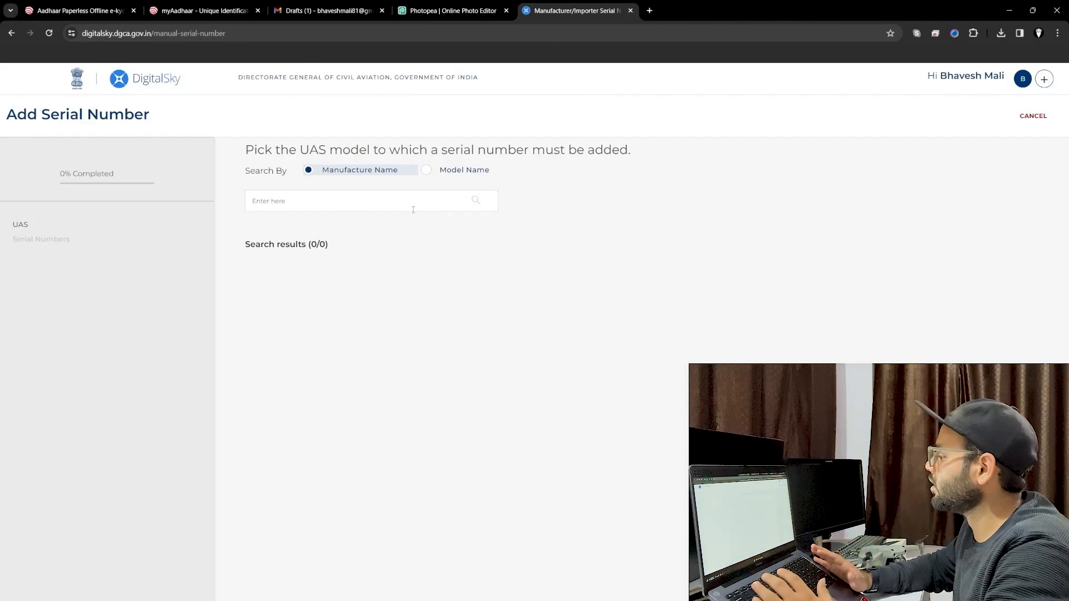
left_click(351, 202)
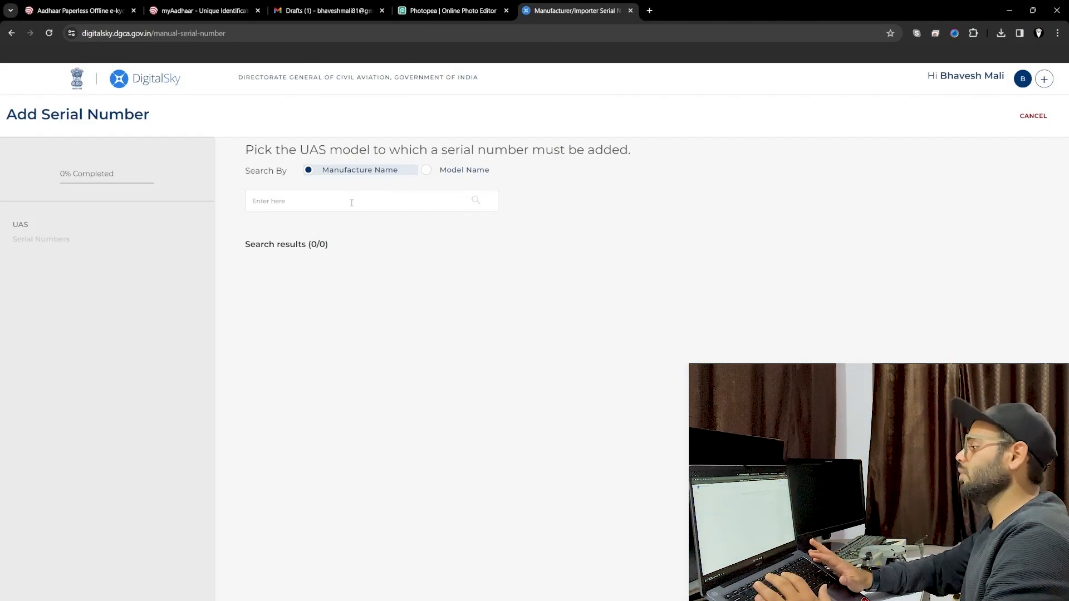
type("dji")
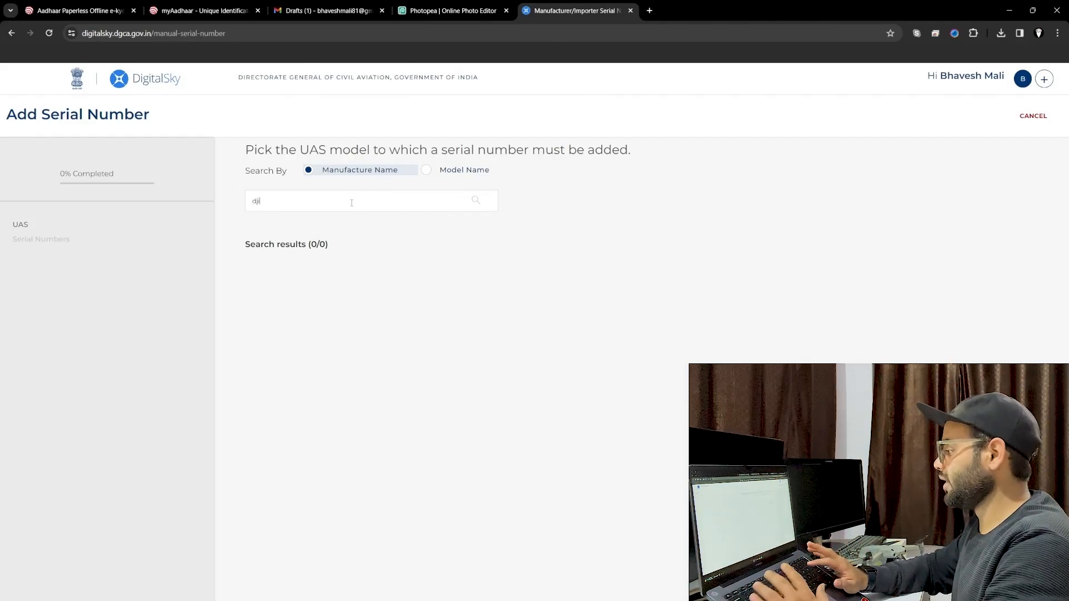
key("Return")
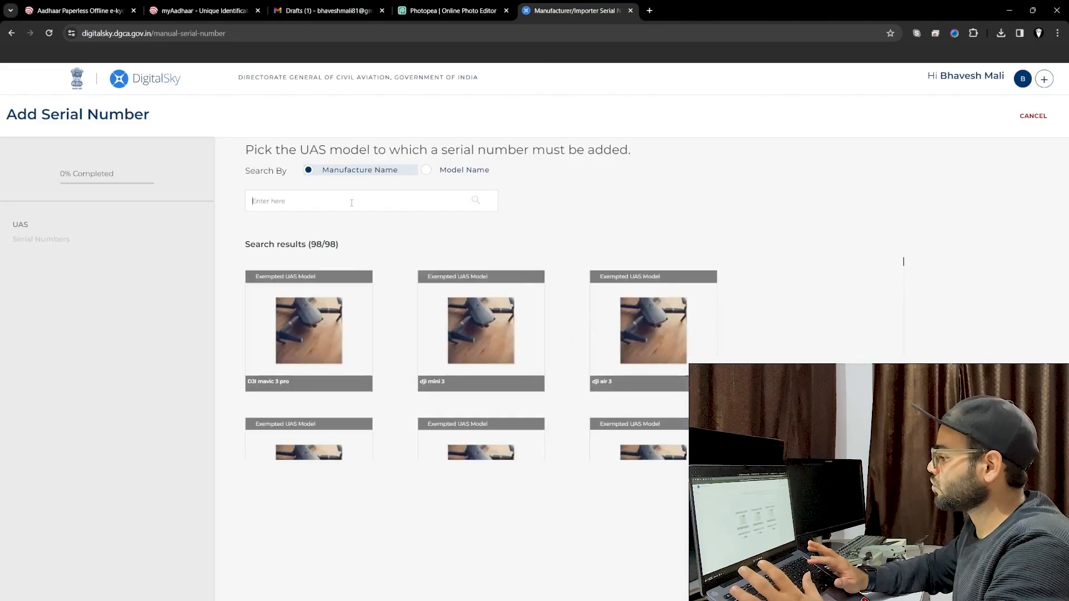
- Pick the DJI Air 2S model from the search results
scroll(512, 365, "down", 3)
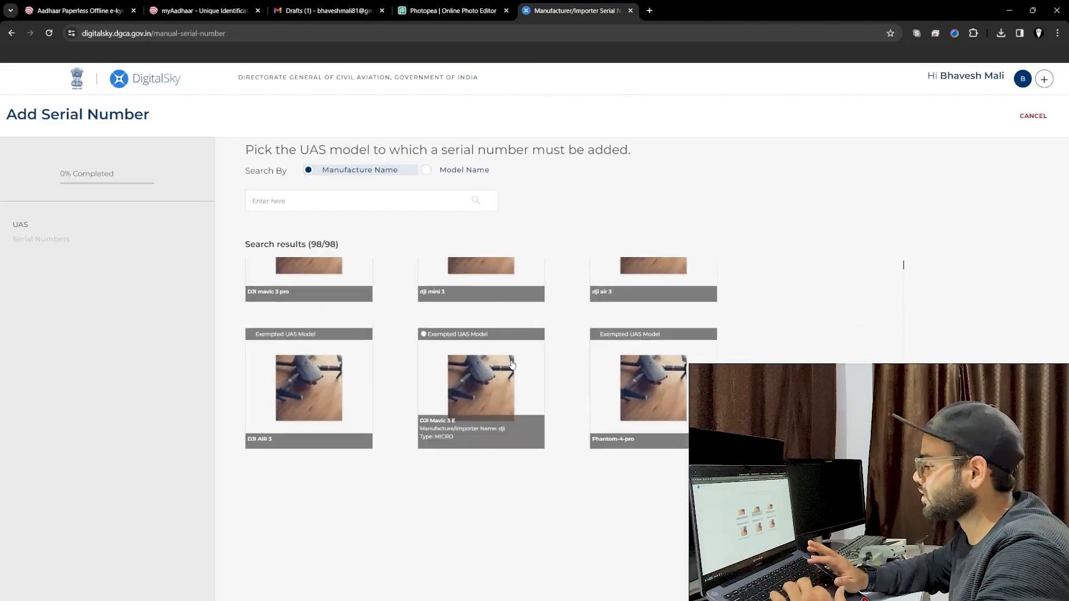
scroll(512, 365, "down", 4)
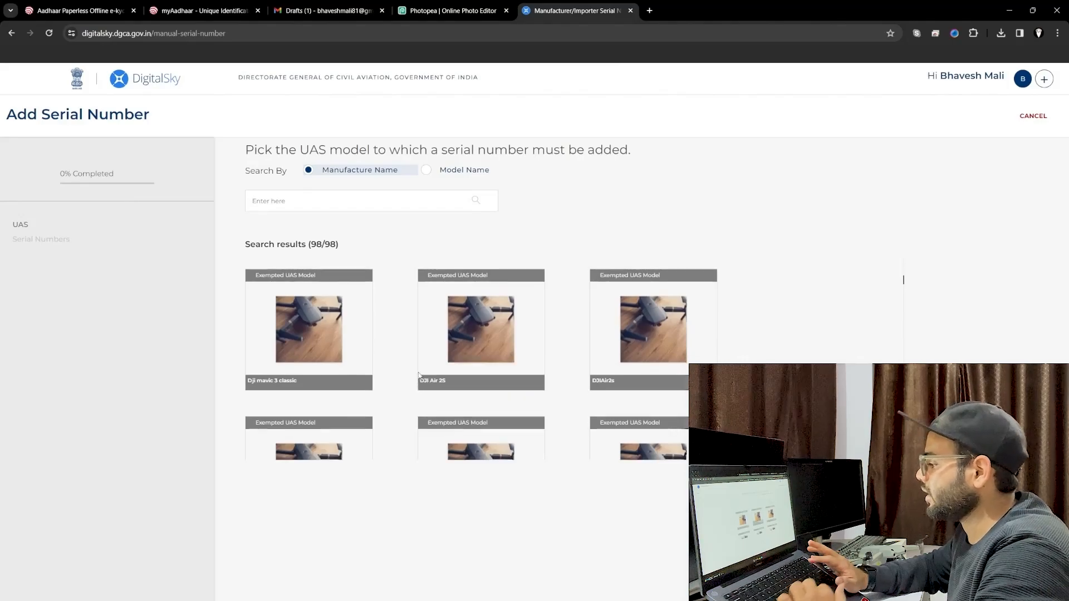
mouse_move(445, 369)
left_click(489, 333)
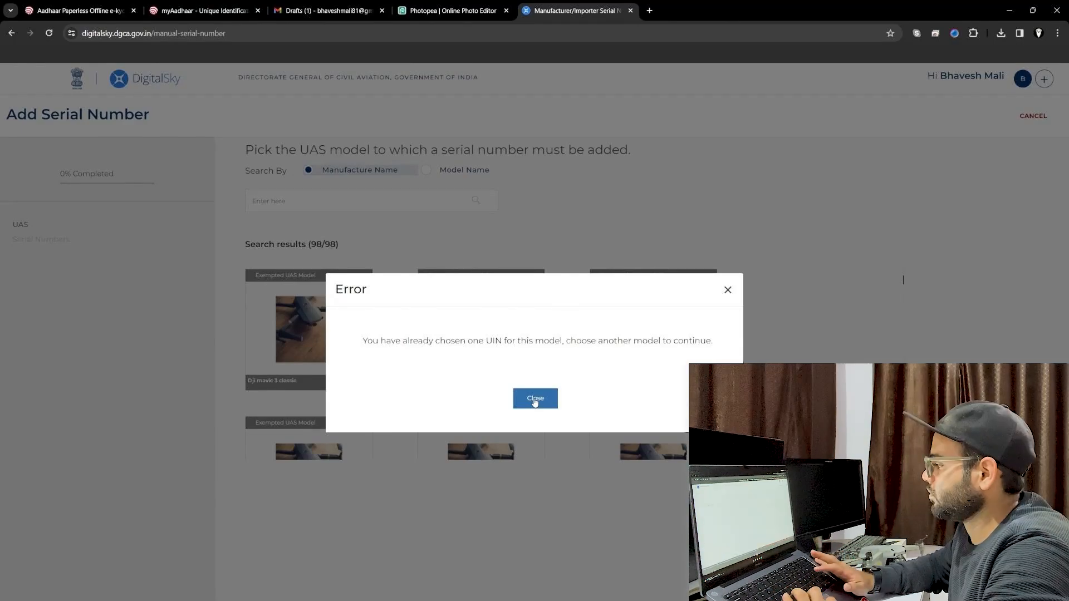
- Dismiss the already-chosen UIN error and start a fresh Add a UAS page
left_click(534, 398)
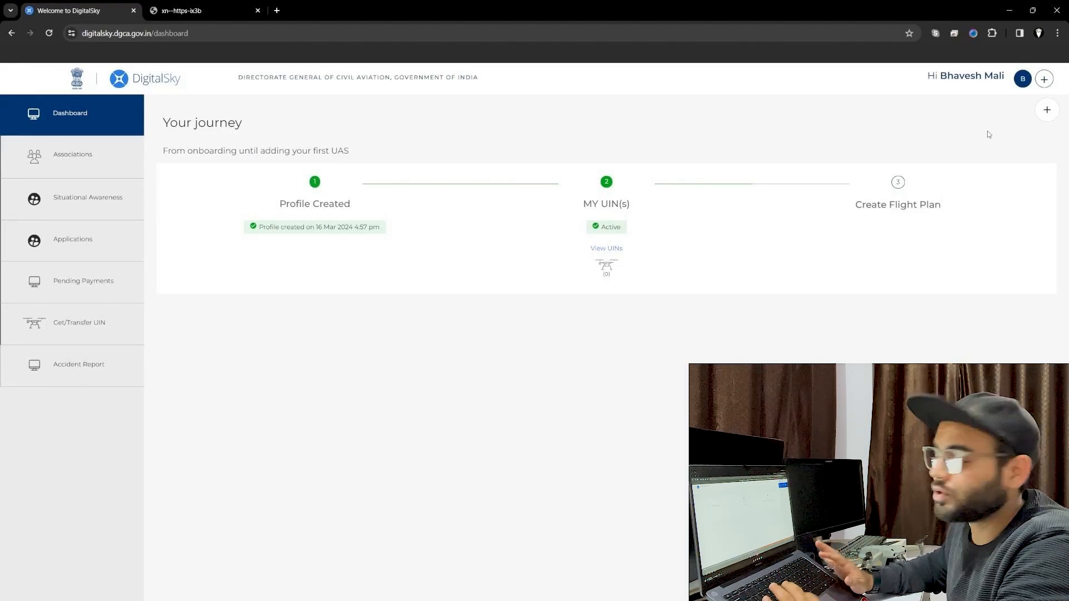
left_click(1047, 111)
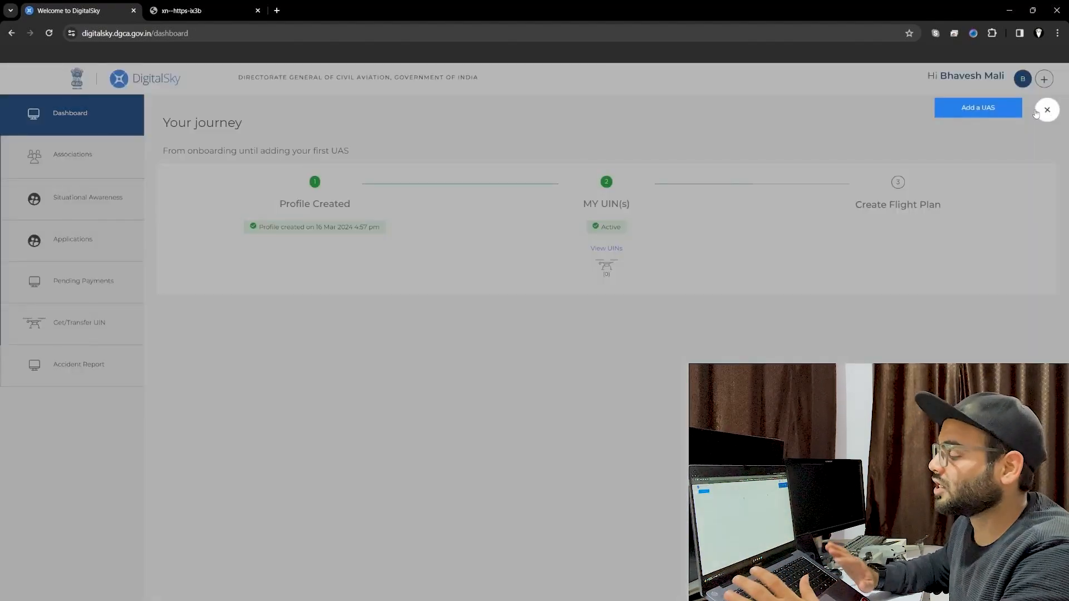
left_click(990, 108)
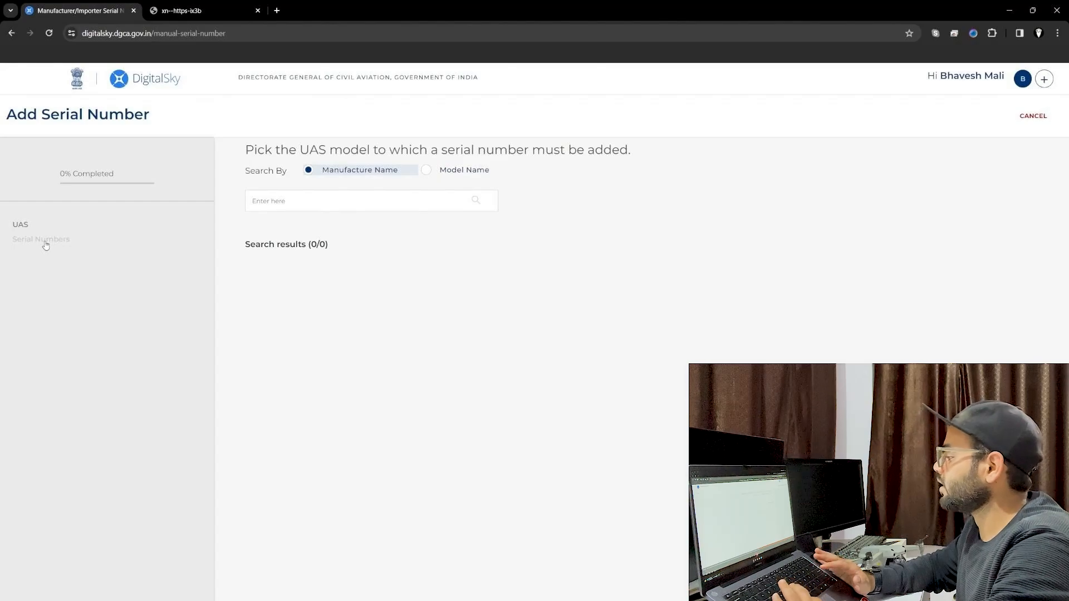
- Open the Serial Numbers form and highlight its acronym and mandatory-field notes
left_click(44, 242)
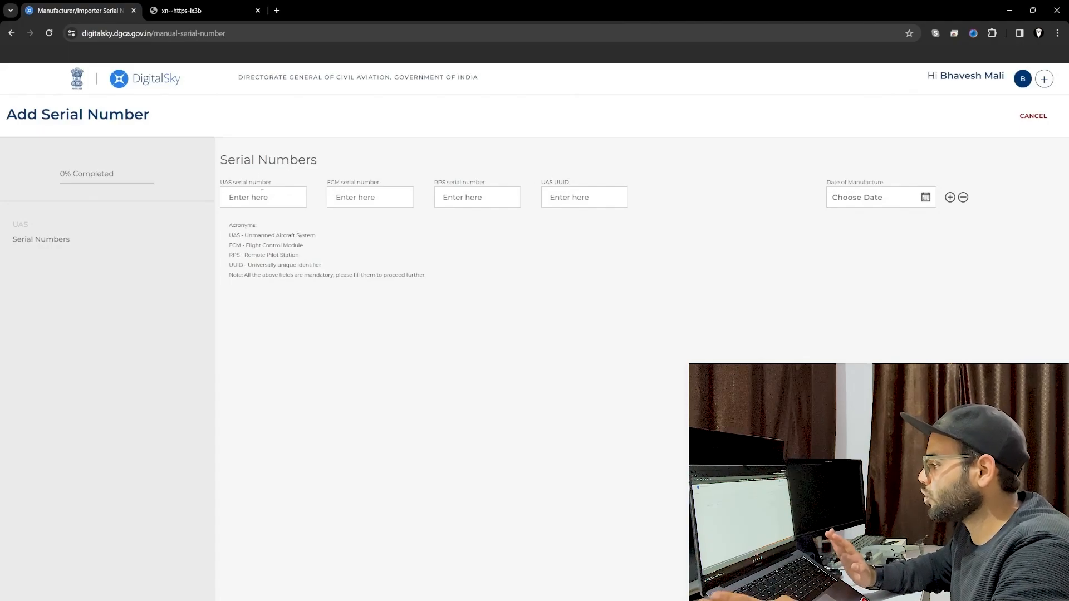
left_click_drag(228, 235, 344, 269)
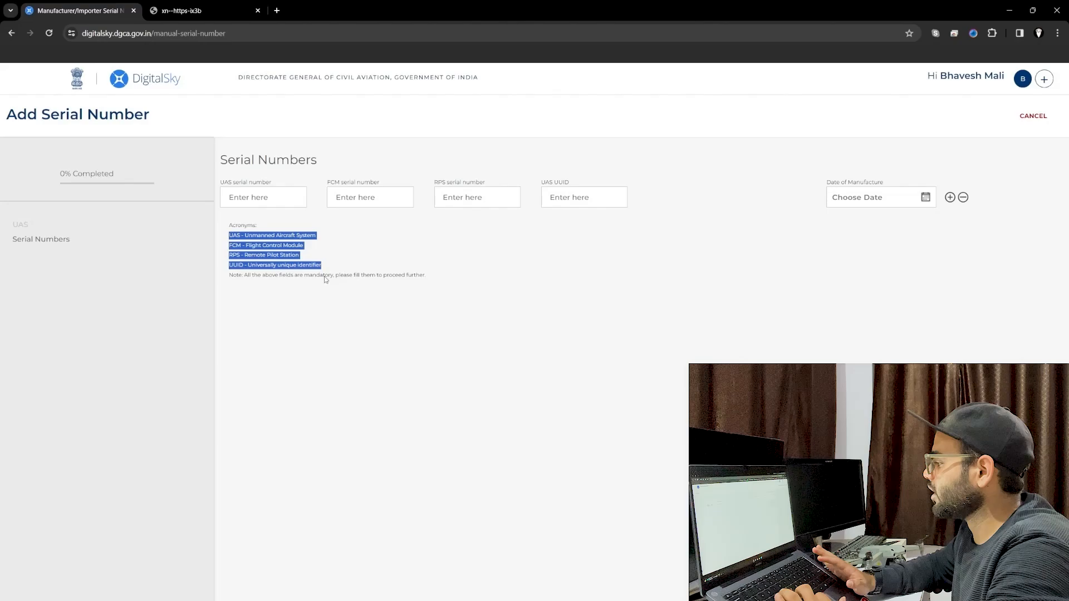
left_click_drag(299, 279, 336, 279)
left_click(341, 290)
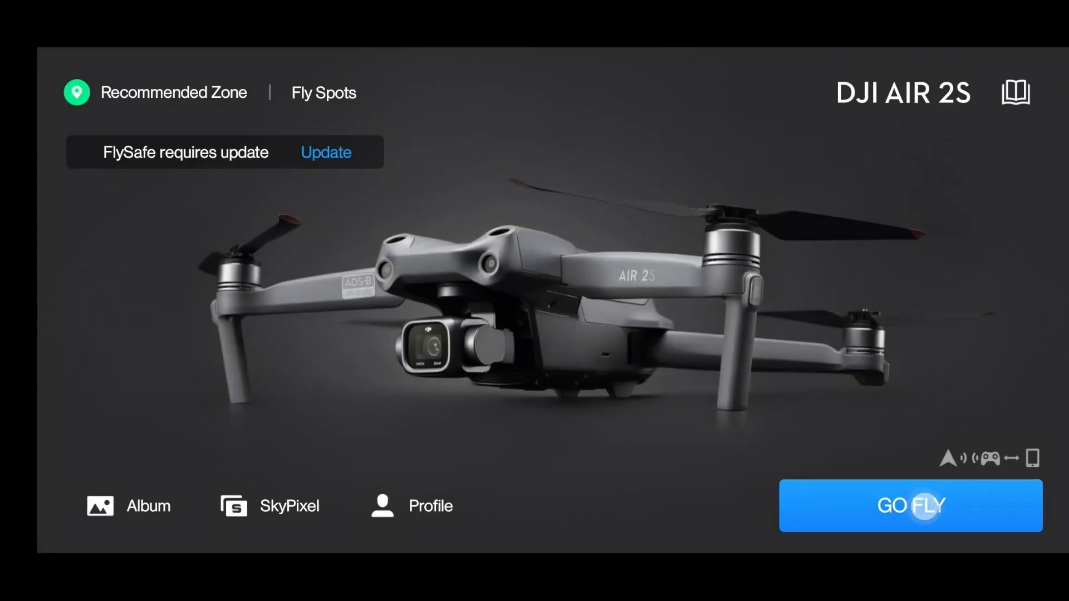
- In DJI Fly, open the aircraft's About settings and scroll down to the SN entries
left_click(925, 506)
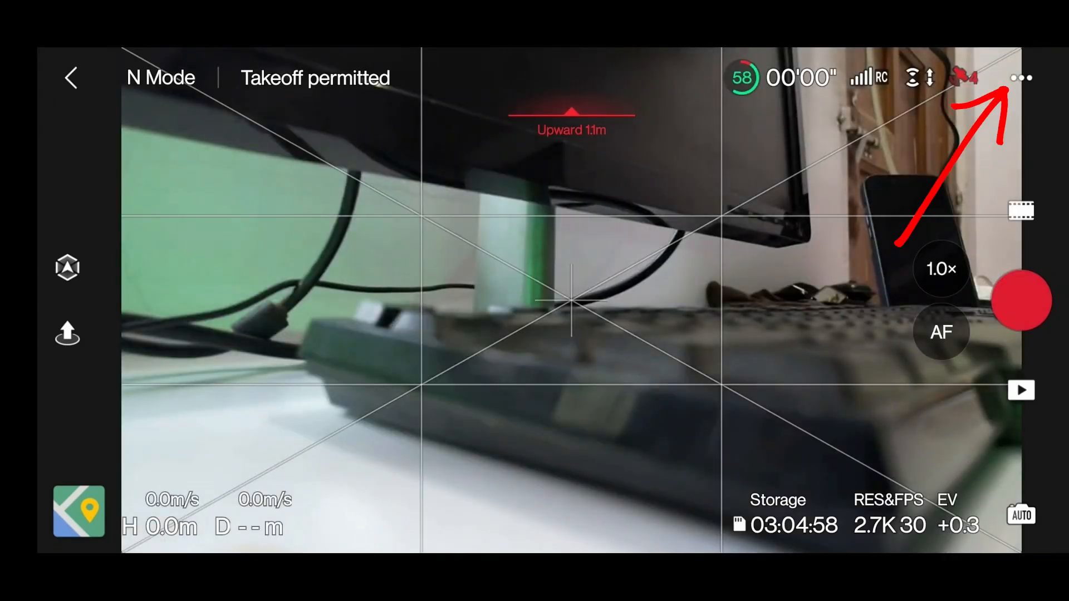
left_click(1021, 77)
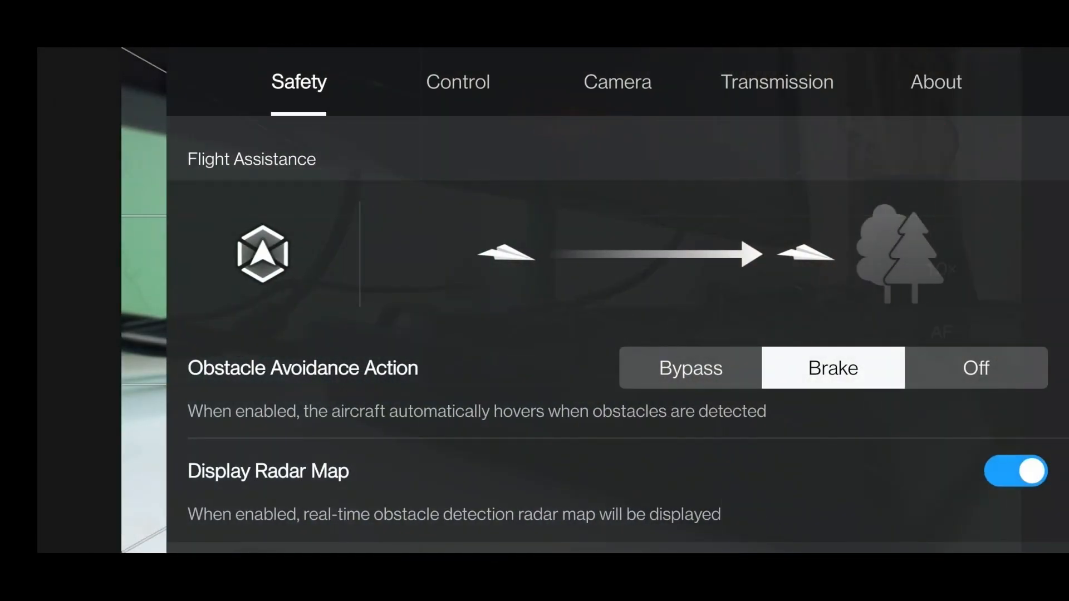
left_click(935, 82)
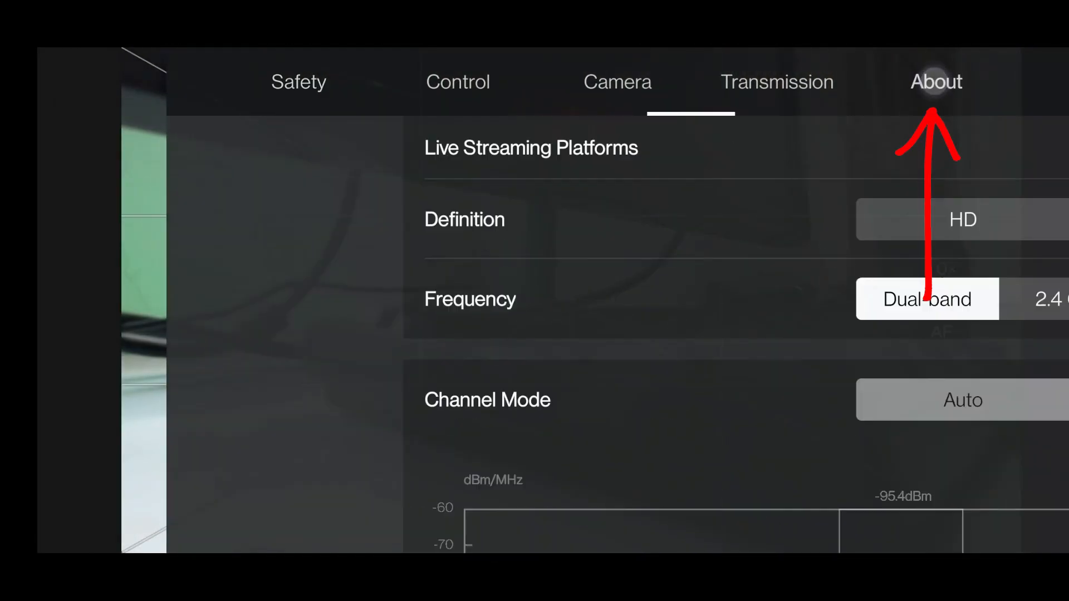
left_click_drag(782, 508, 818, 239)
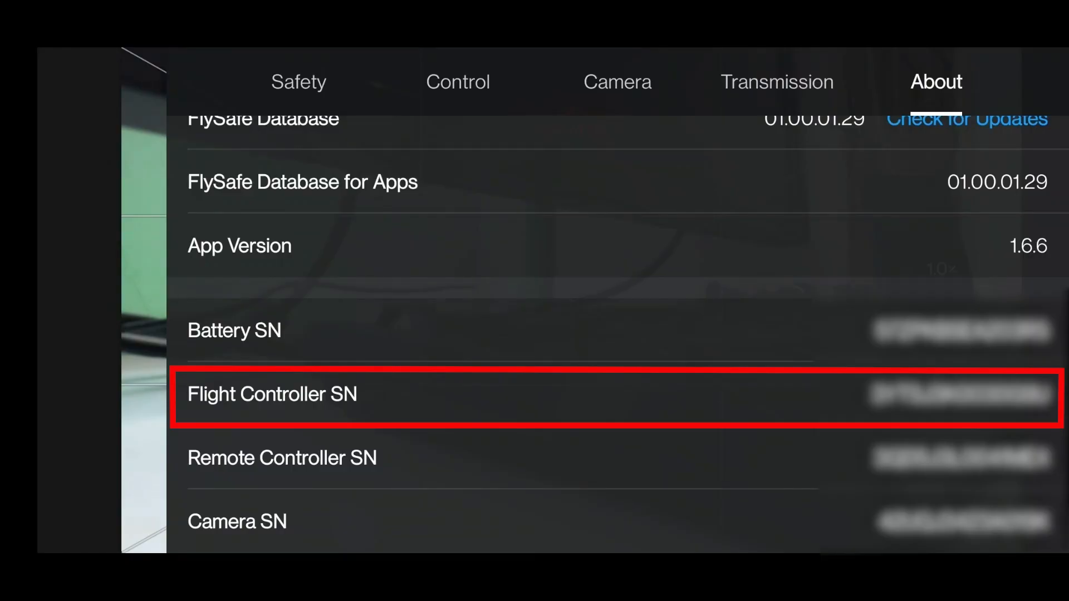
left_click(990, 152)
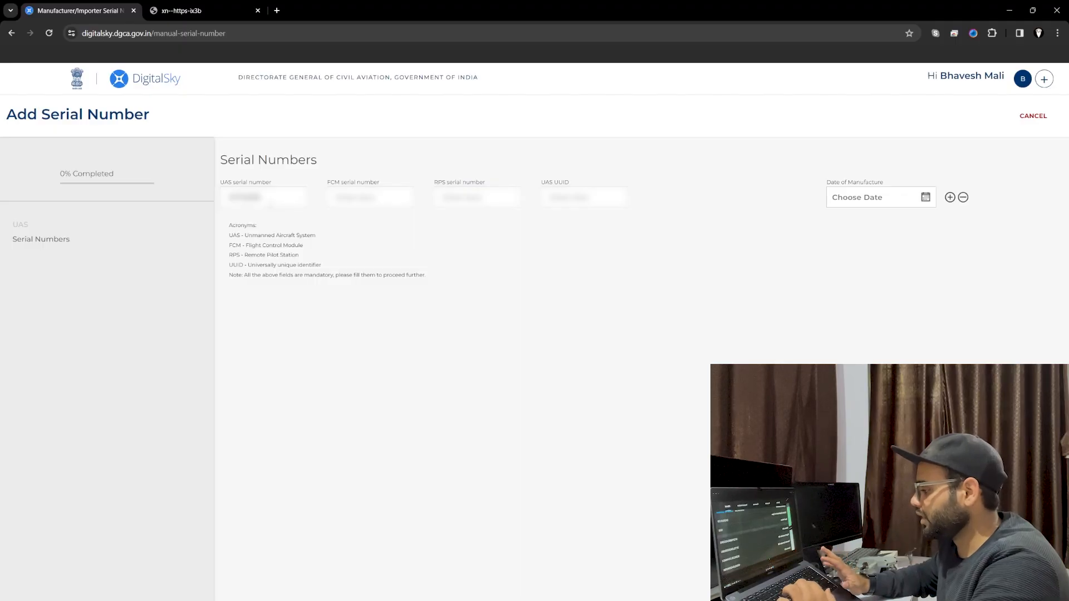
- Enter 11234567 as the UAS serial number
type("1")
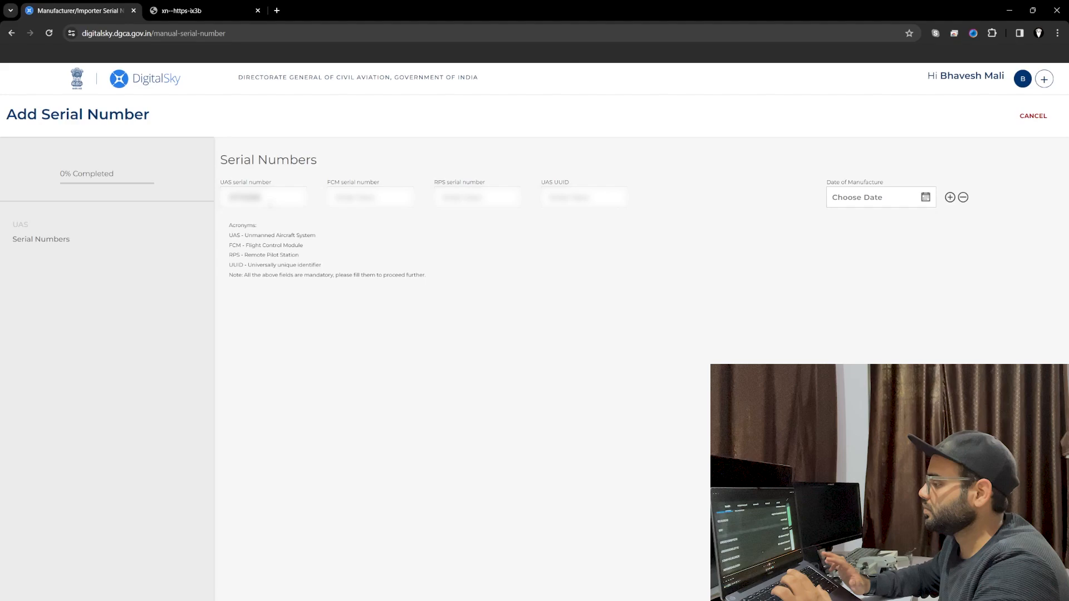
type("12")
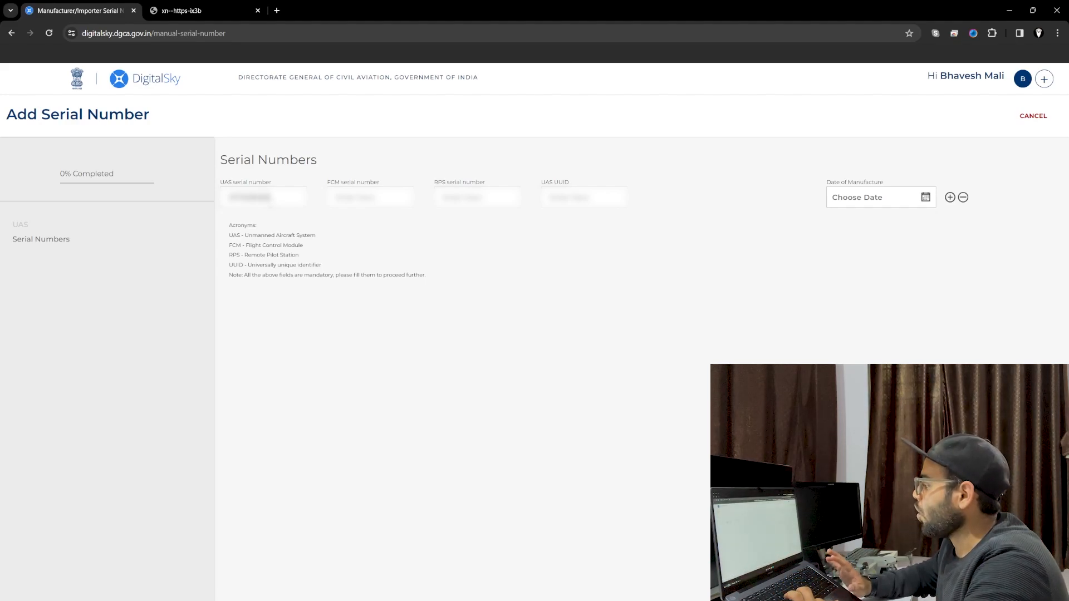
type("3")
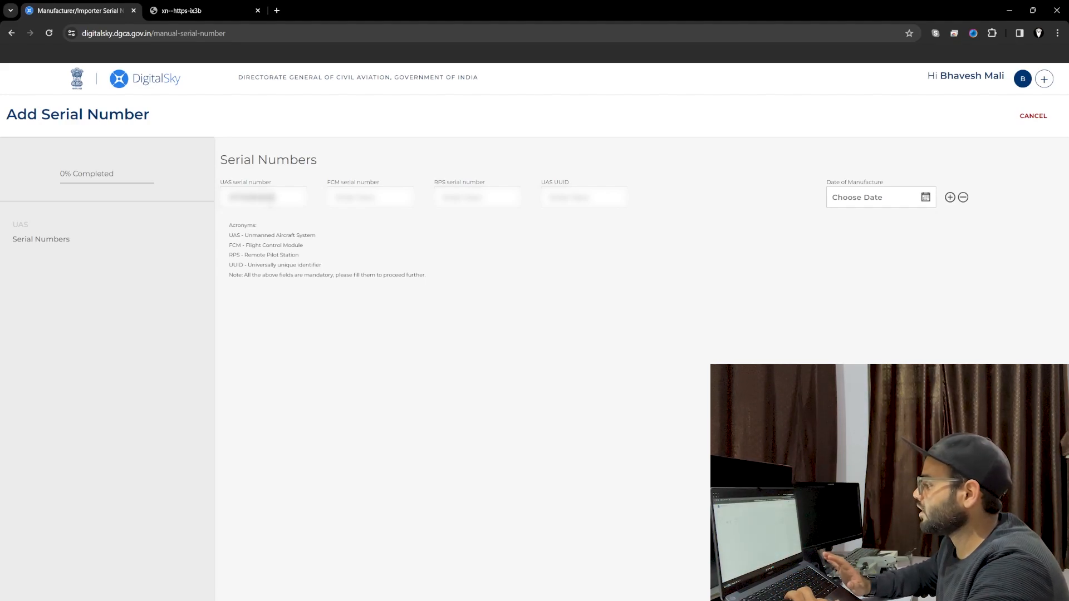
type("4")
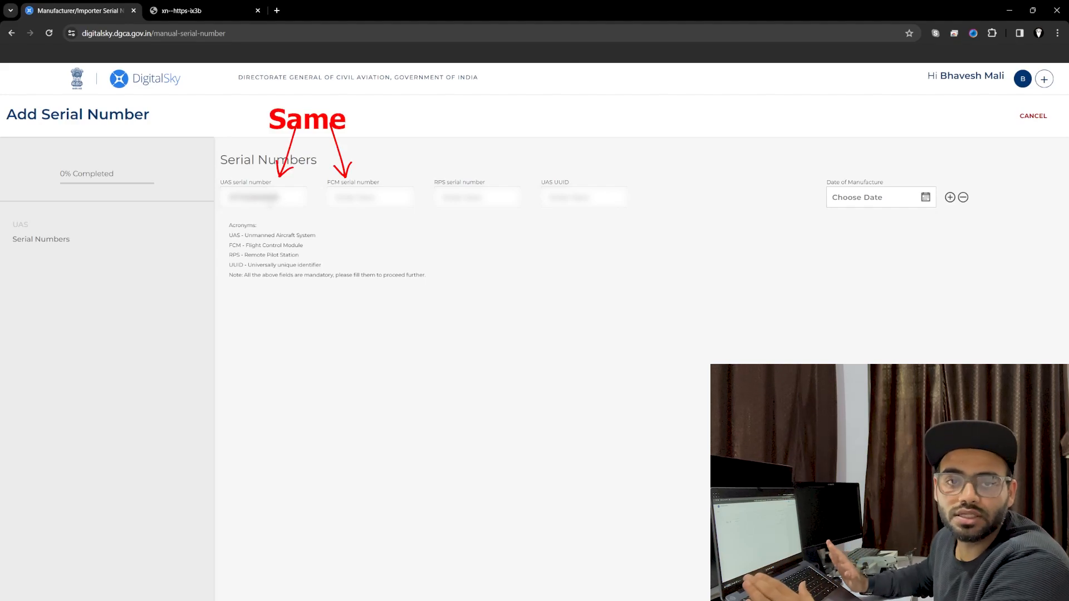
type("5")
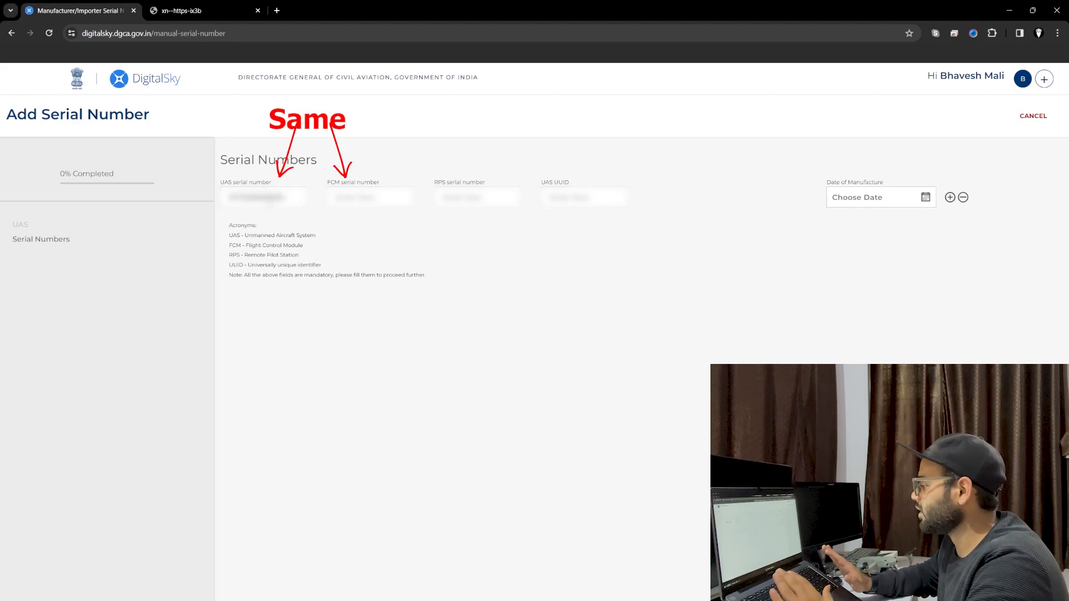
type("6")
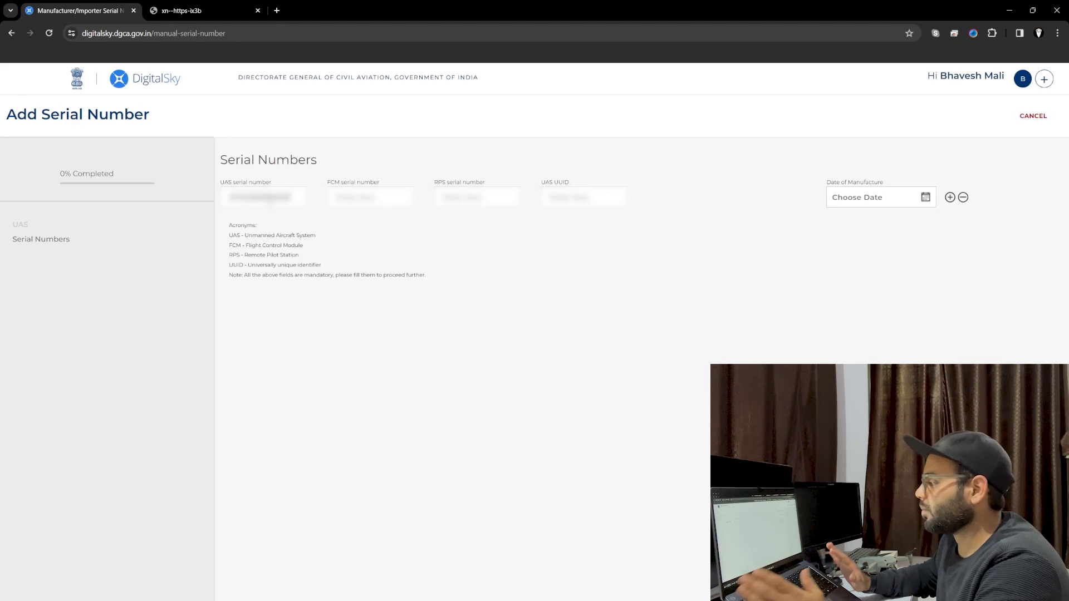
type("7")
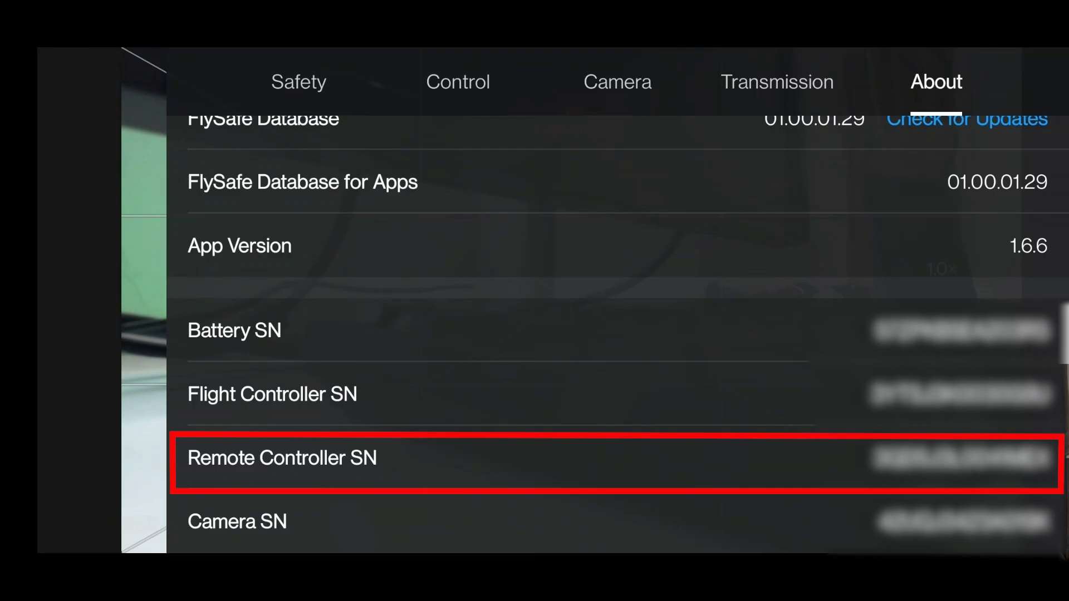
- Fill in the FCM, RPS and UUID values from DJI Fly, then select the UAS serial to copy it
left_click(991, 149)
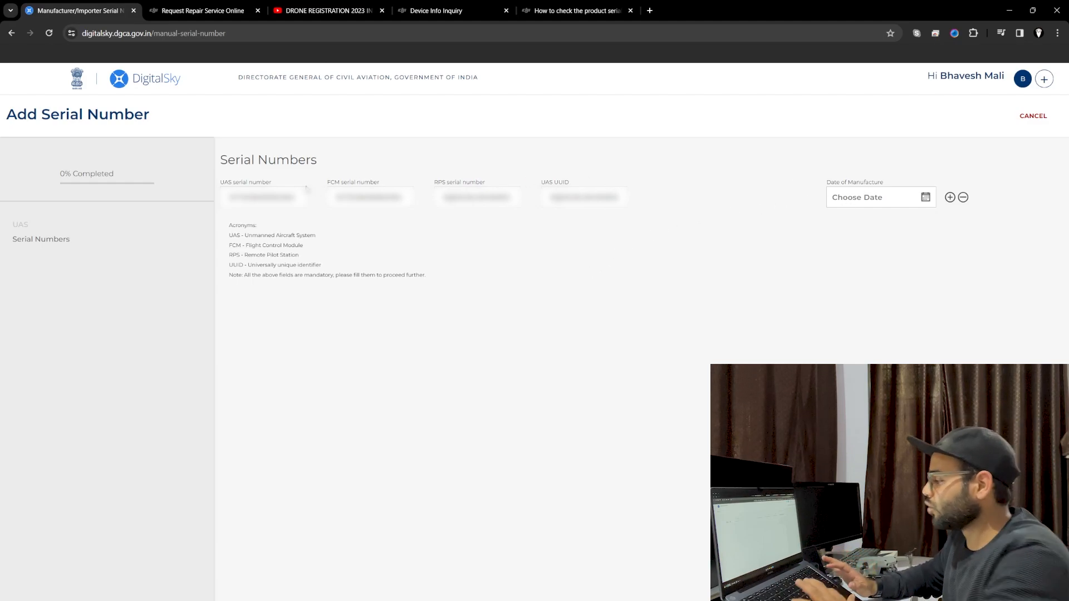
double_click(262, 197)
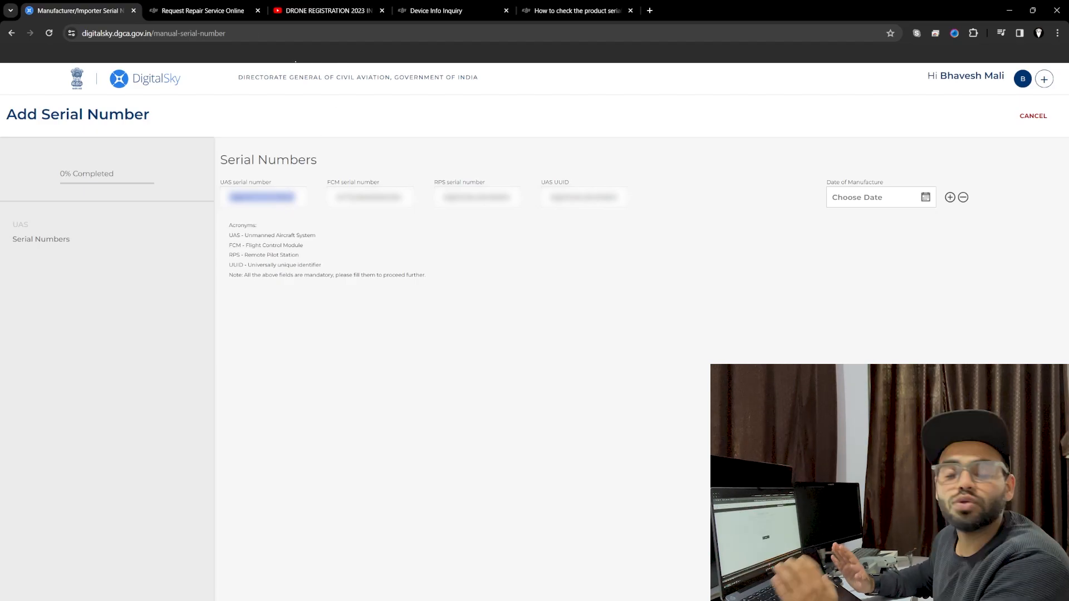
- Look up the pasted drone serial in DJI's Device Info Inquiry after the slide verification
left_click(442, 12)
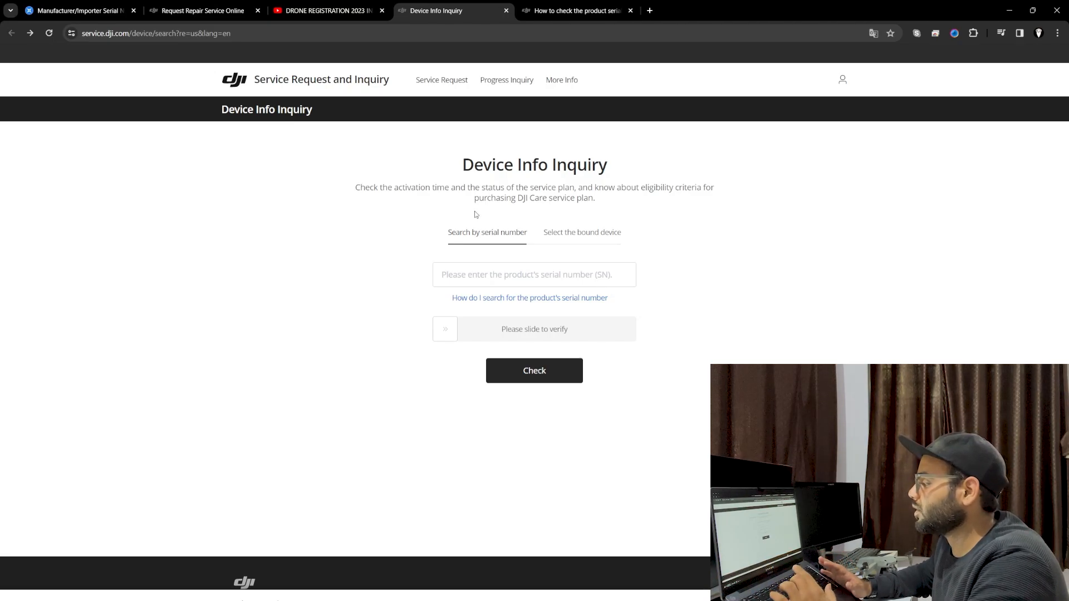
left_click(600, 234)
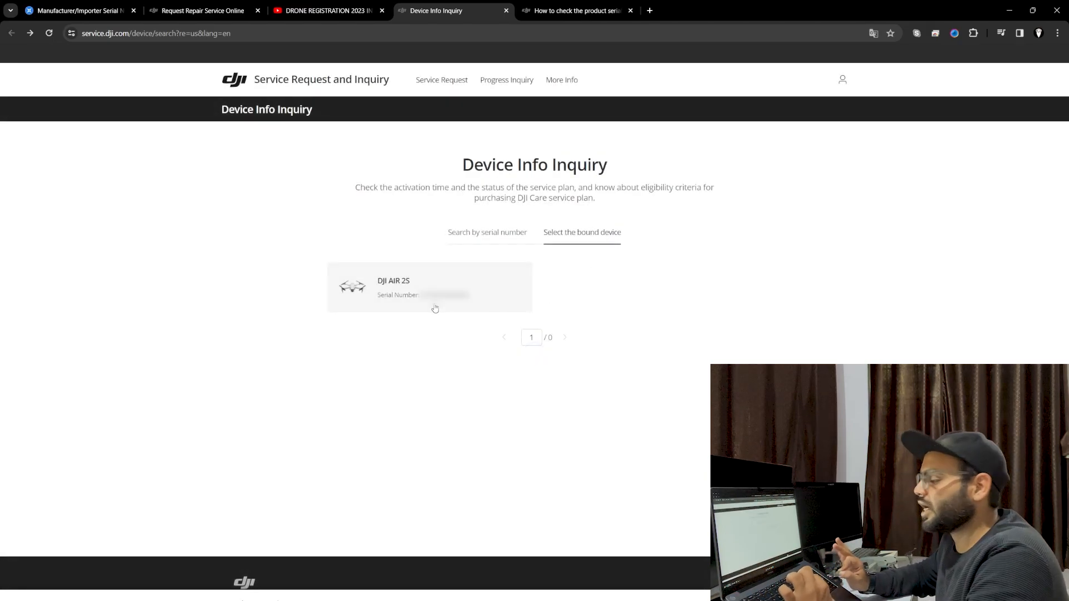
left_click(483, 233)
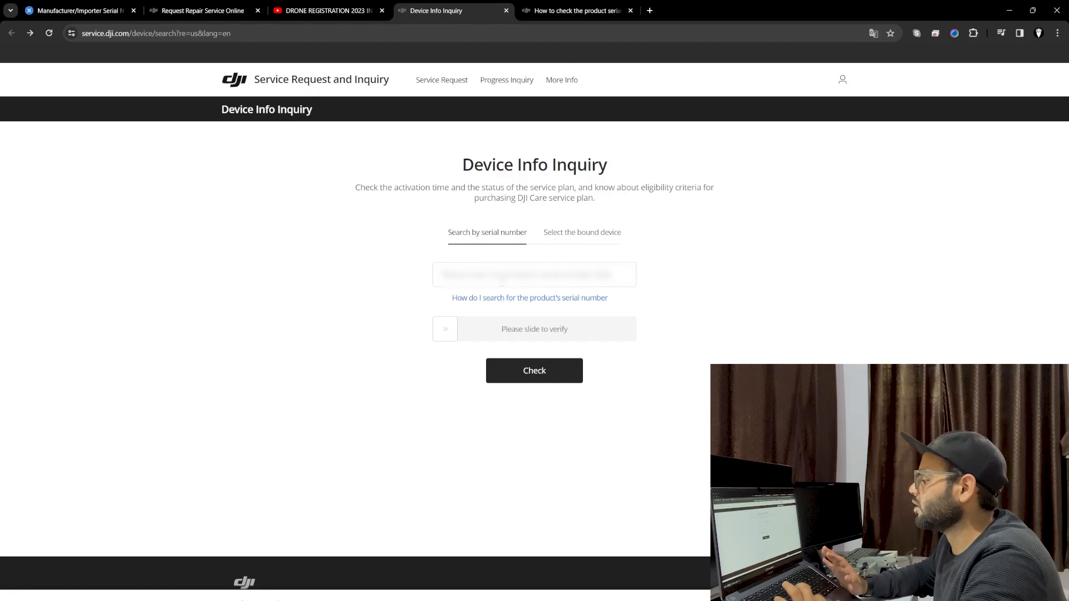
key("ctrl+v")
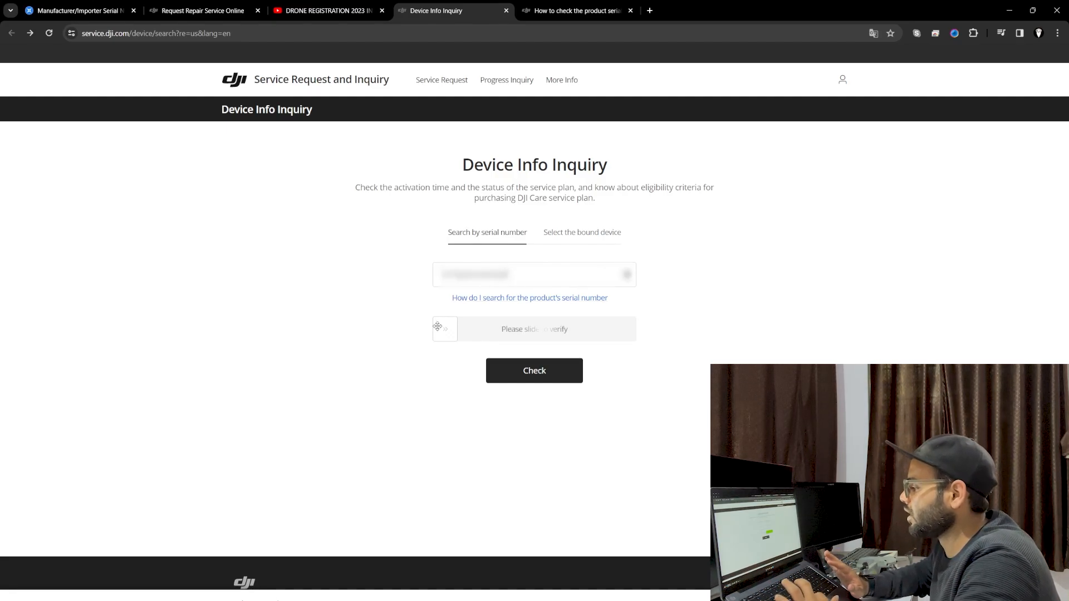
left_click_drag(440, 330, 642, 341)
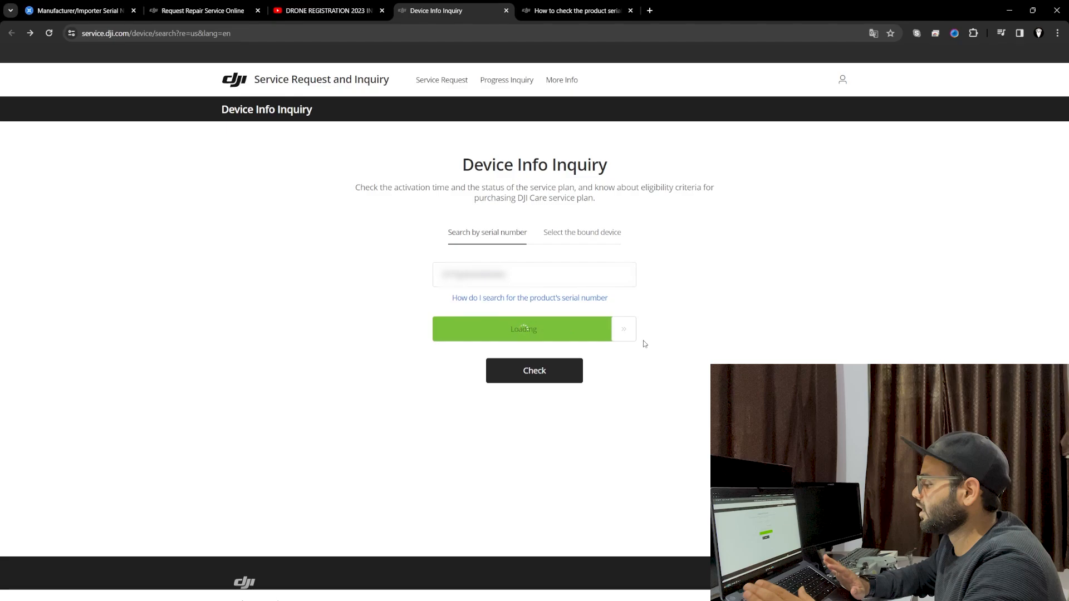
left_click(526, 373)
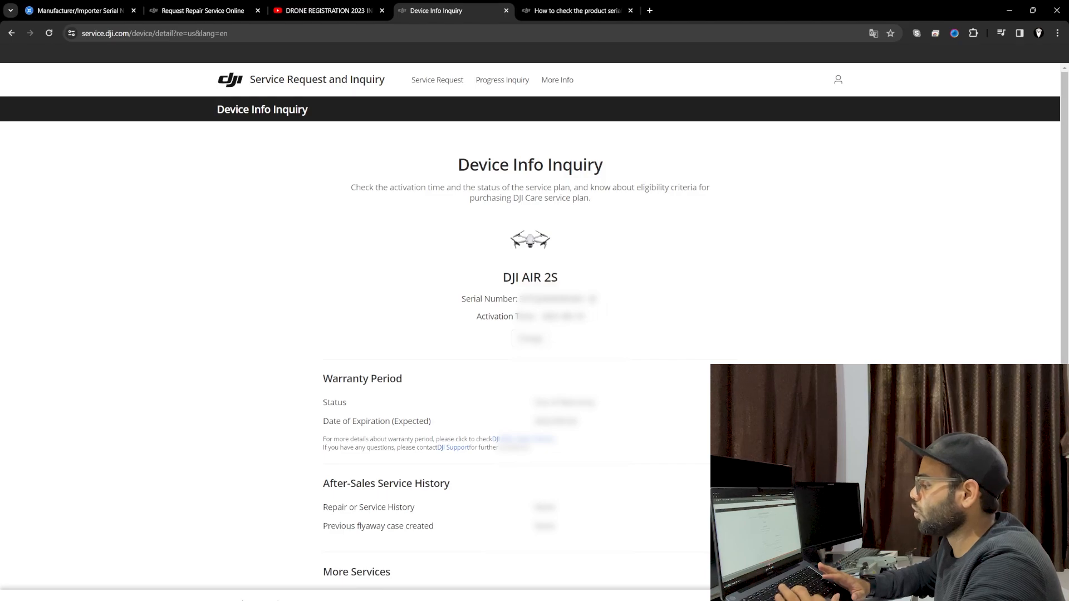
- Copy the Air 2S activation date and go back to the DigitalSky form
left_click_drag(541, 316, 583, 316)
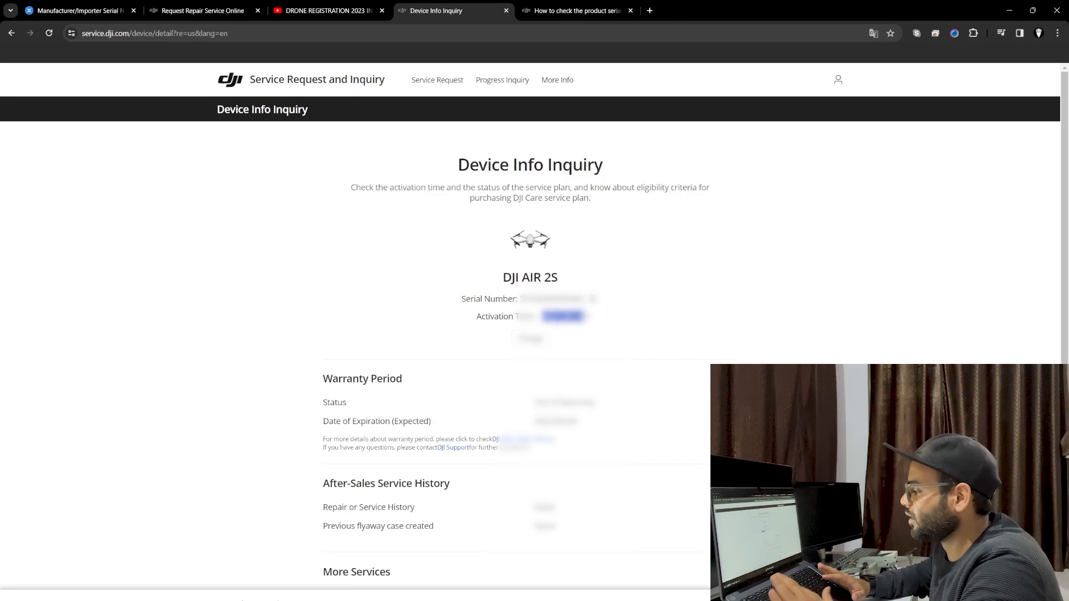
left_click(613, 317)
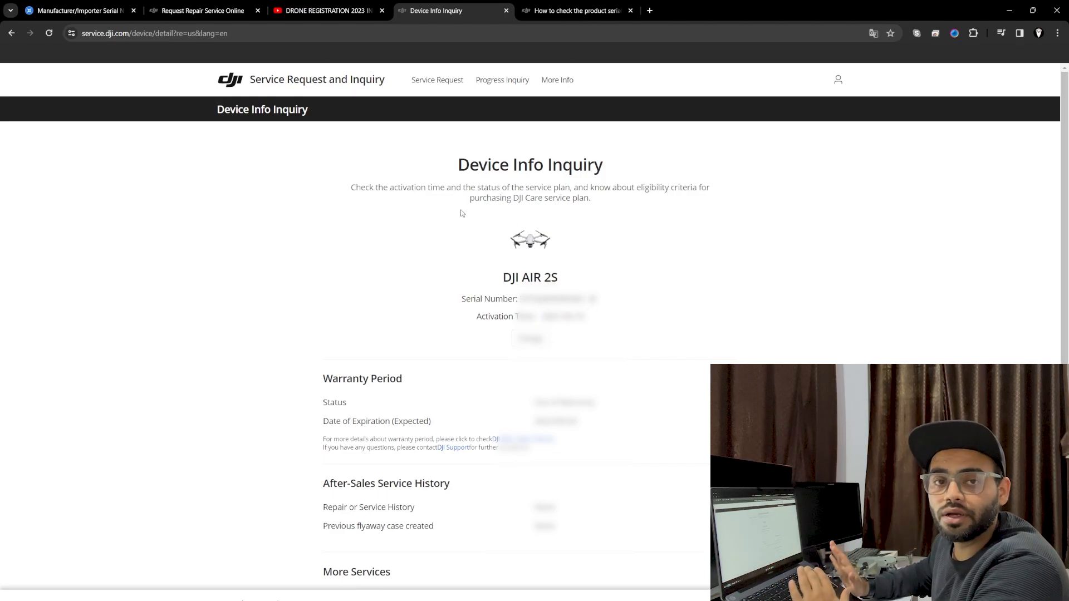
left_click(76, 11)
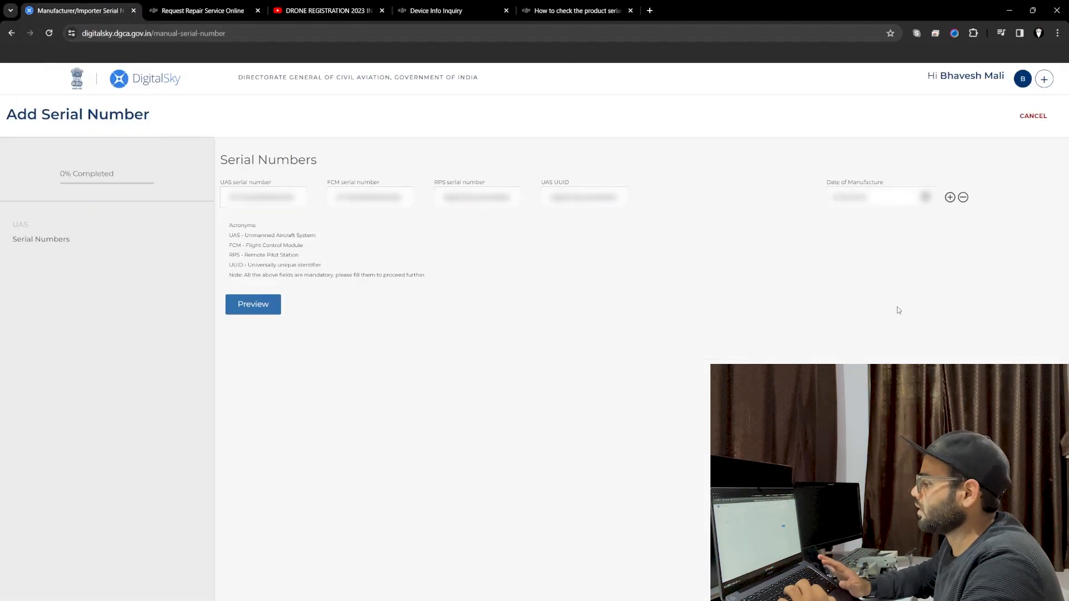
- Preview the serials, dismiss the mandatory-fields warning, and choose AIR 2S from a DJI model search
left_click(257, 308)
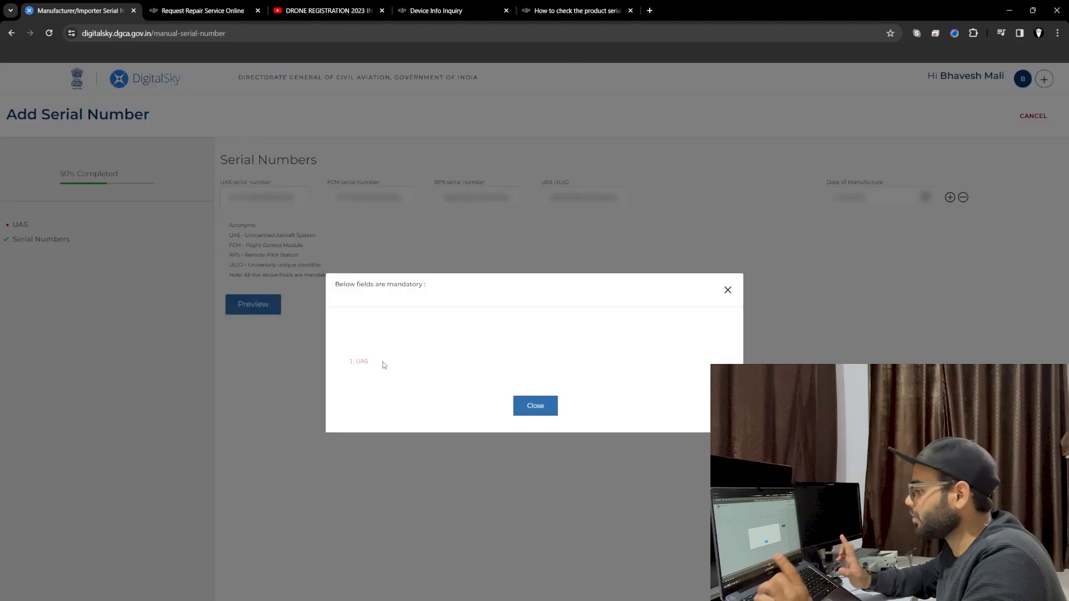
left_click(547, 414)
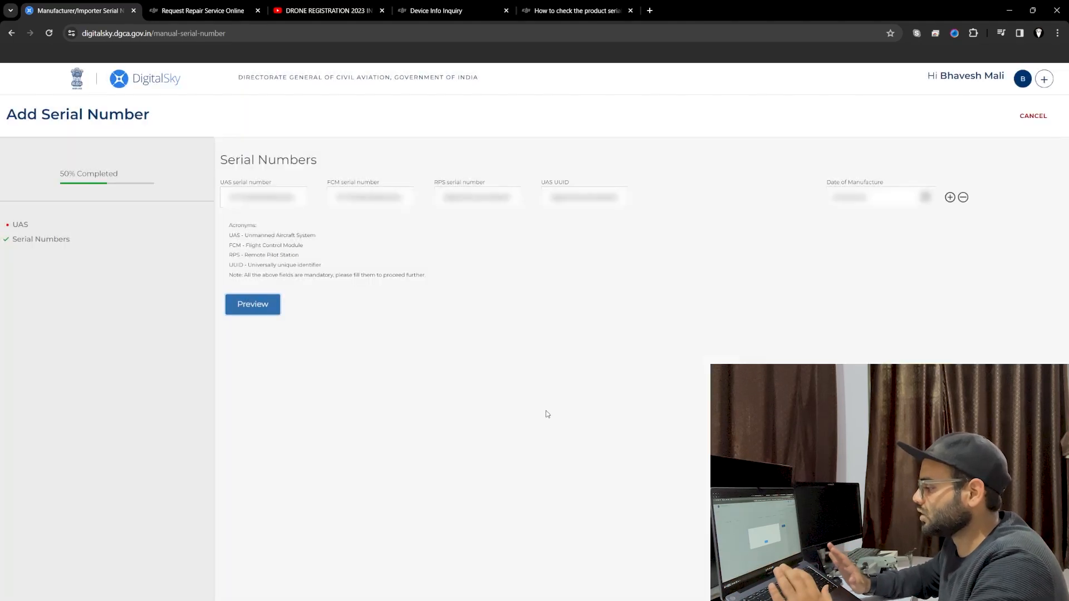
left_click(18, 229)
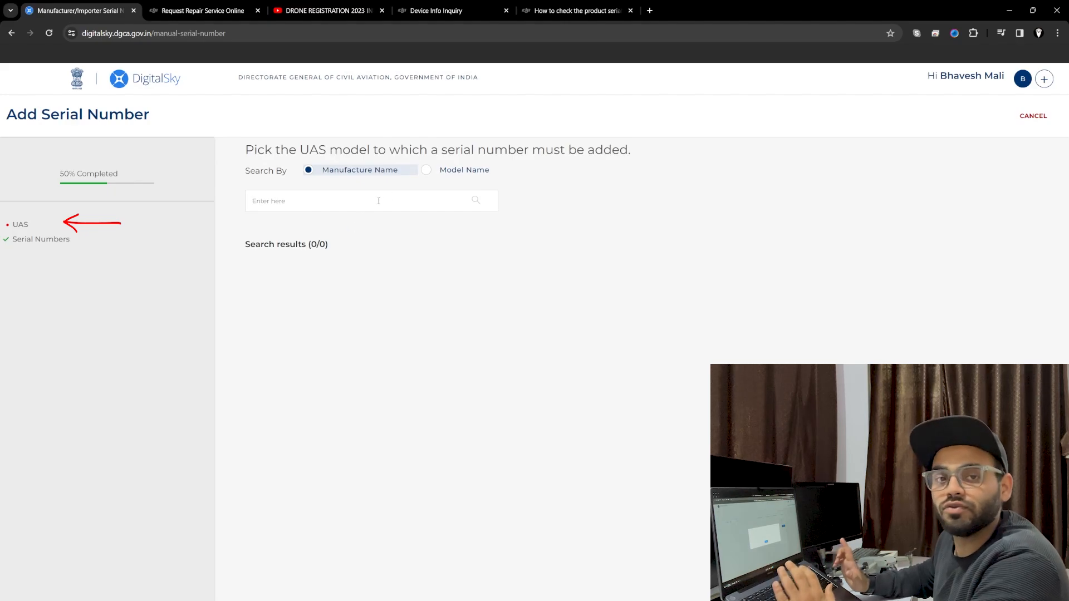
left_click(422, 208)
type("DJI")
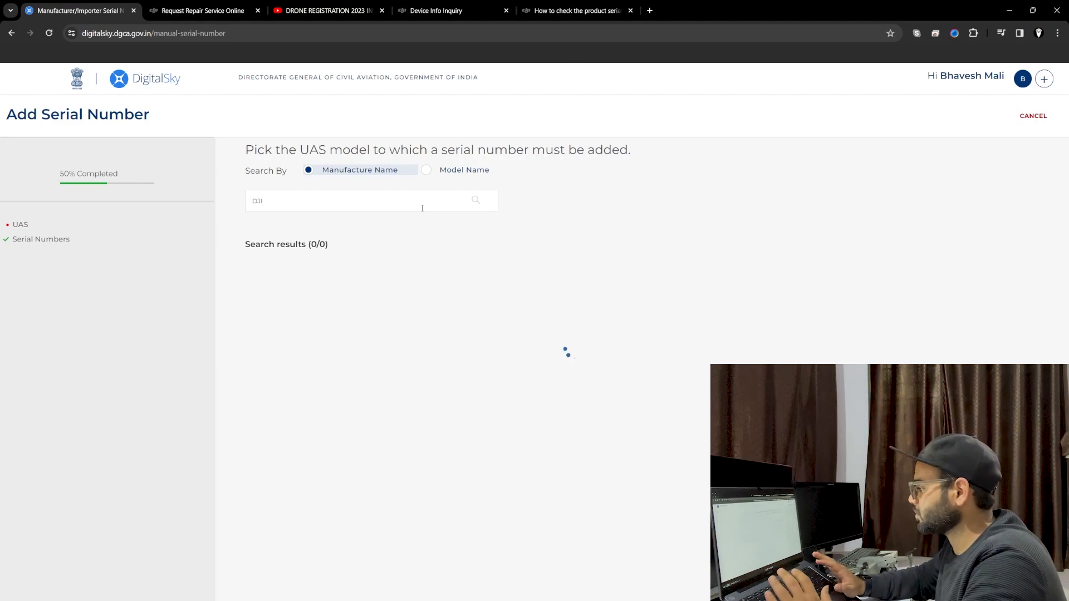
scroll(470, 337, "down", 2)
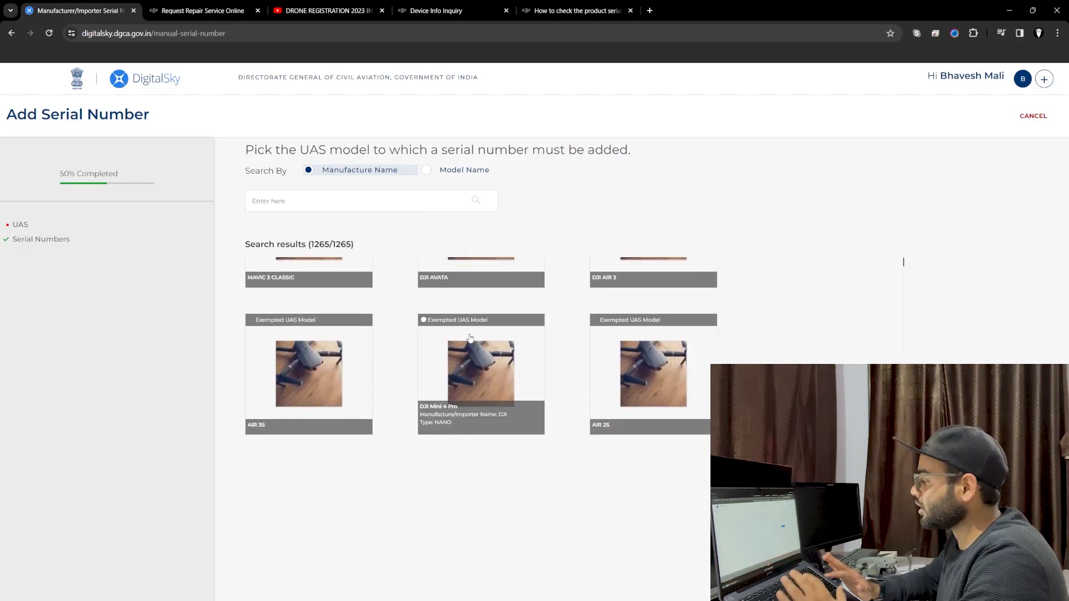
left_click(656, 368)
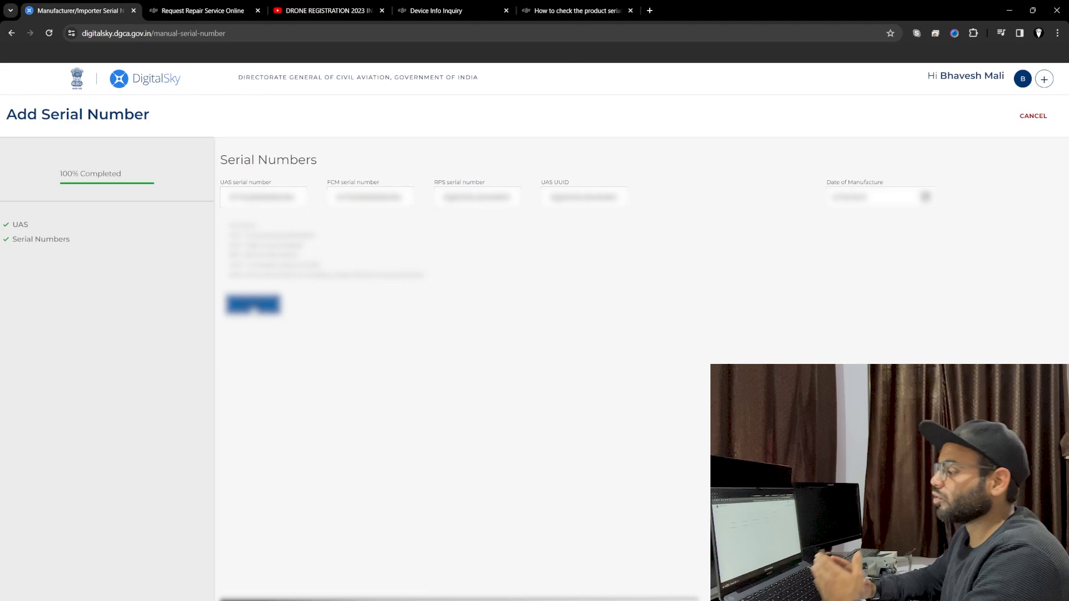
- Submit the serial numbers with the declaration accepted, then go back to the dashboard
left_click(254, 307)
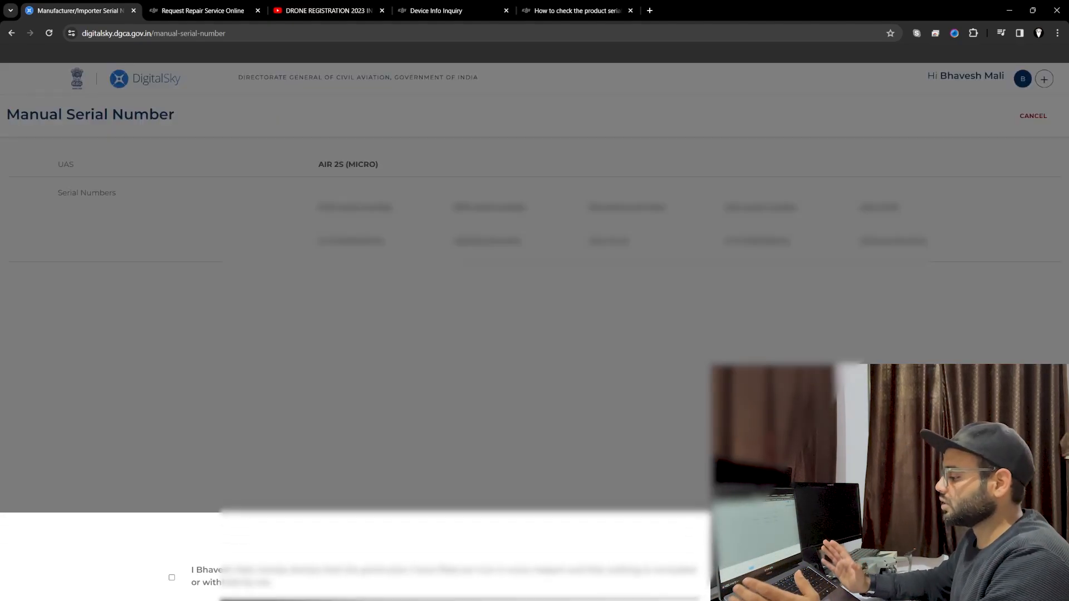
left_click(172, 578)
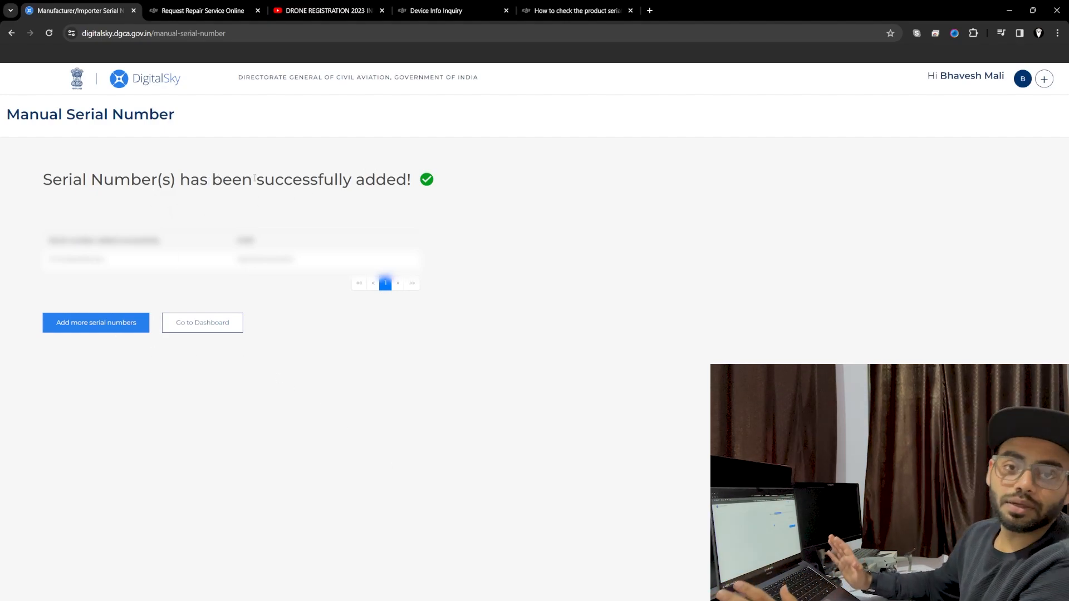
left_click_drag(256, 179, 408, 183)
left_click(202, 338)
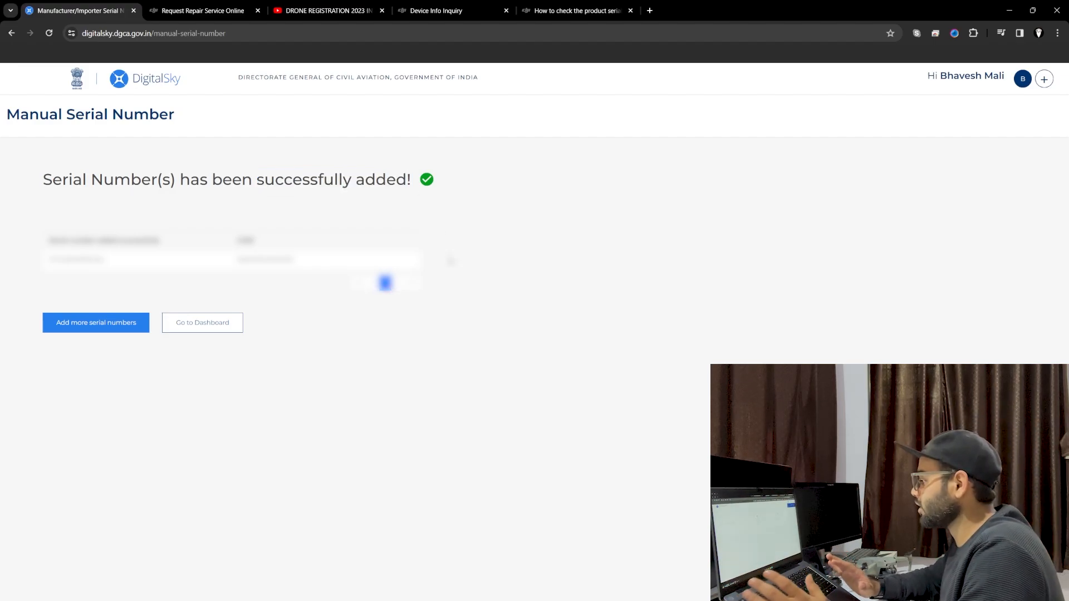
left_click(188, 326)
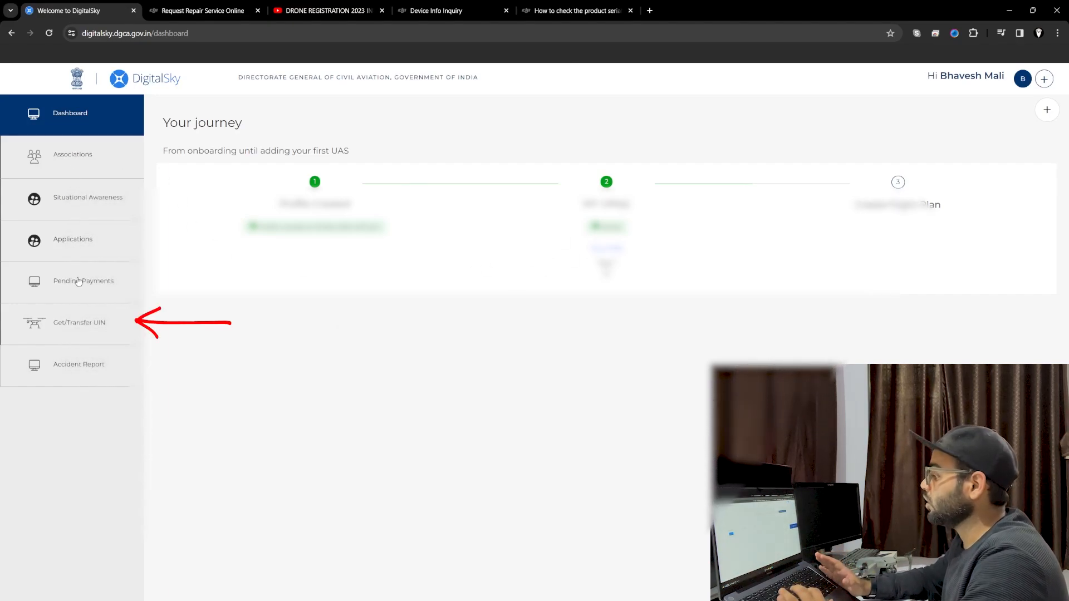
- Start a UIN application for the registered drone serial number from the Get/Transfer UIN section
left_click(73, 328)
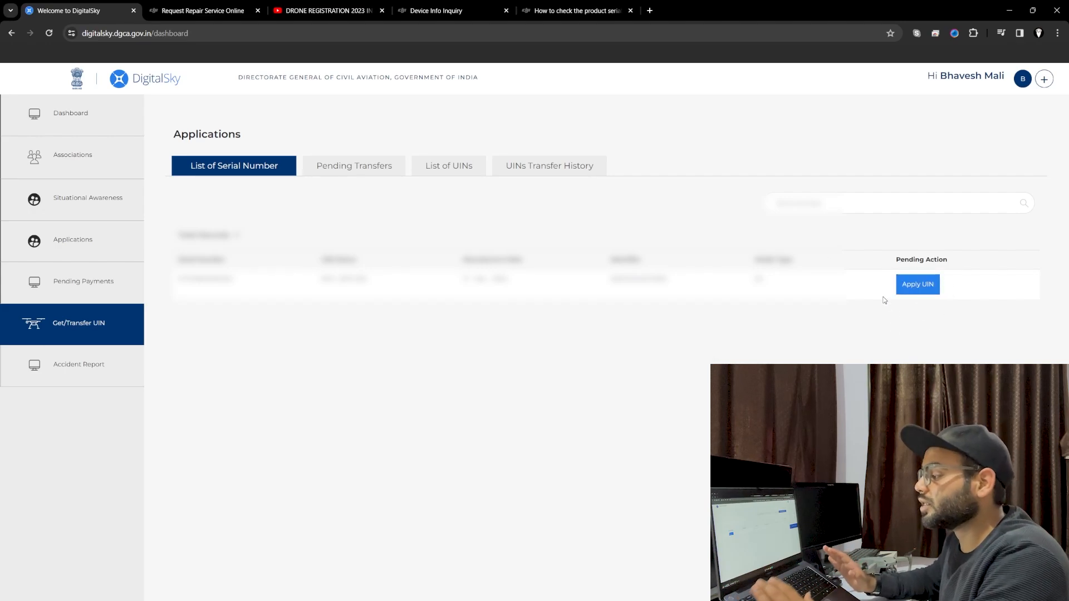
left_click(920, 286)
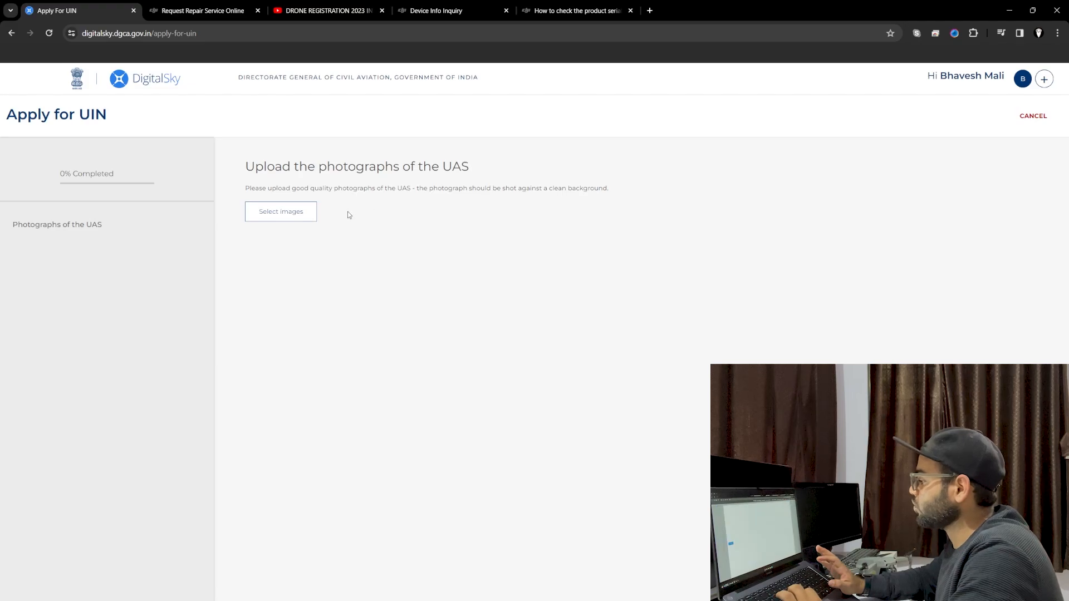
- Upload the front, top and inside.JPG serial close-up photos, then continue to the application form
left_click(291, 215)
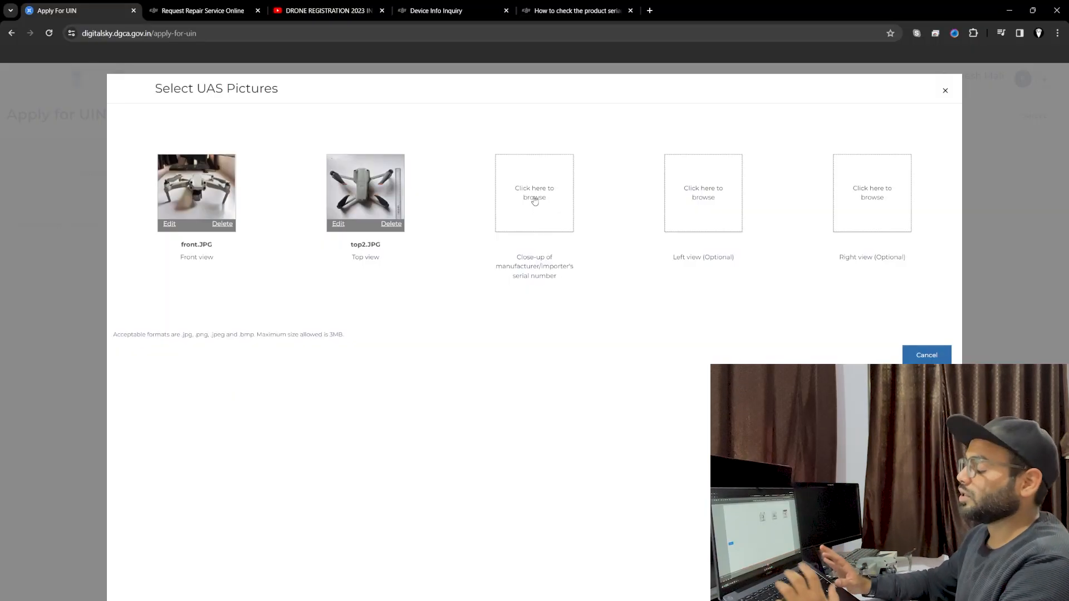
left_click(534, 194)
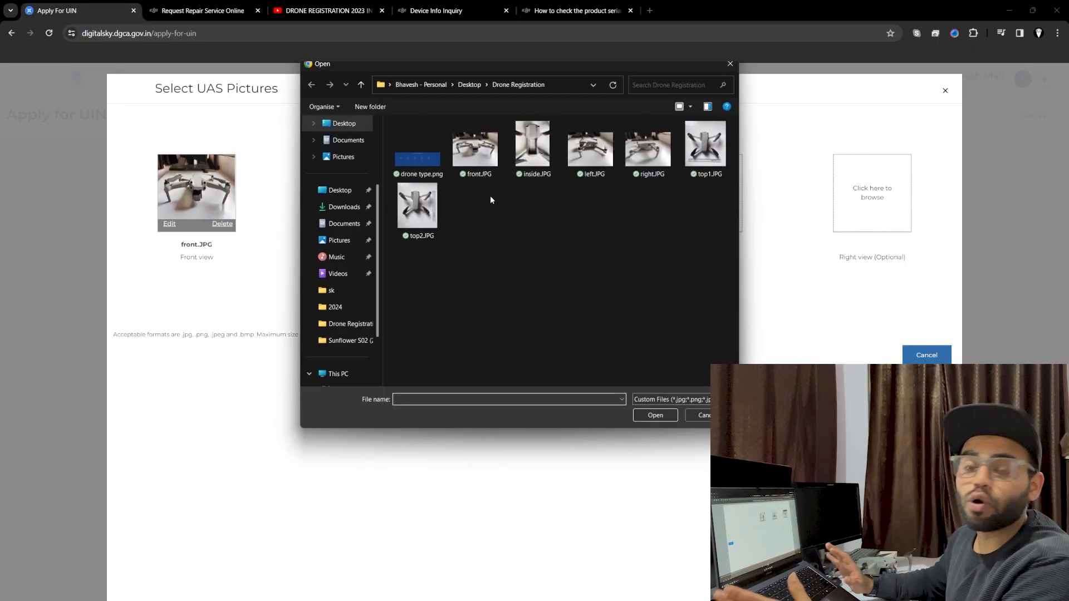
left_click(536, 151)
left_click(655, 415)
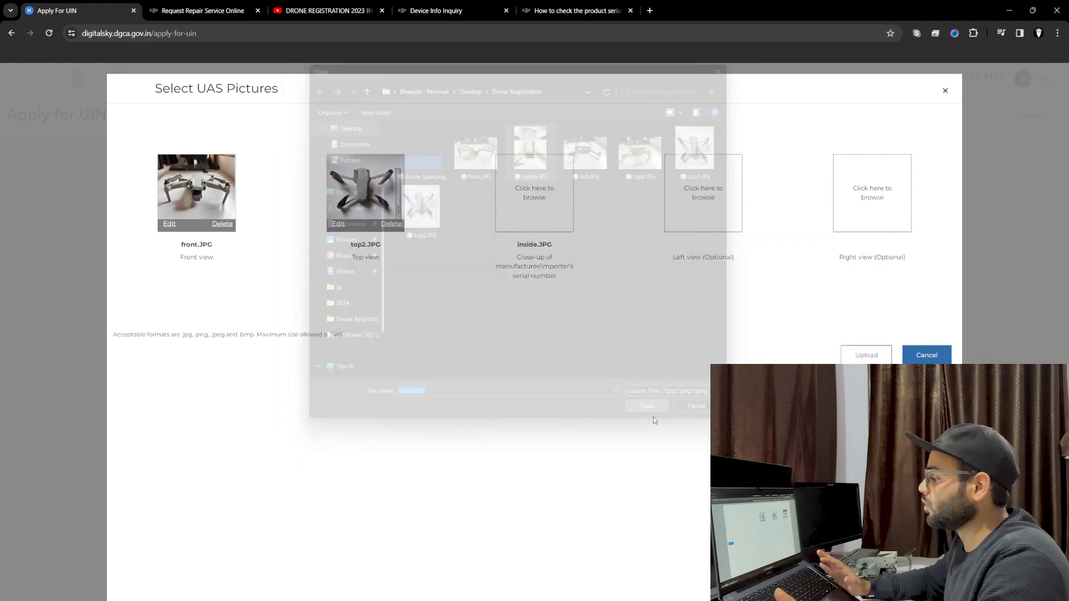
left_click(866, 356)
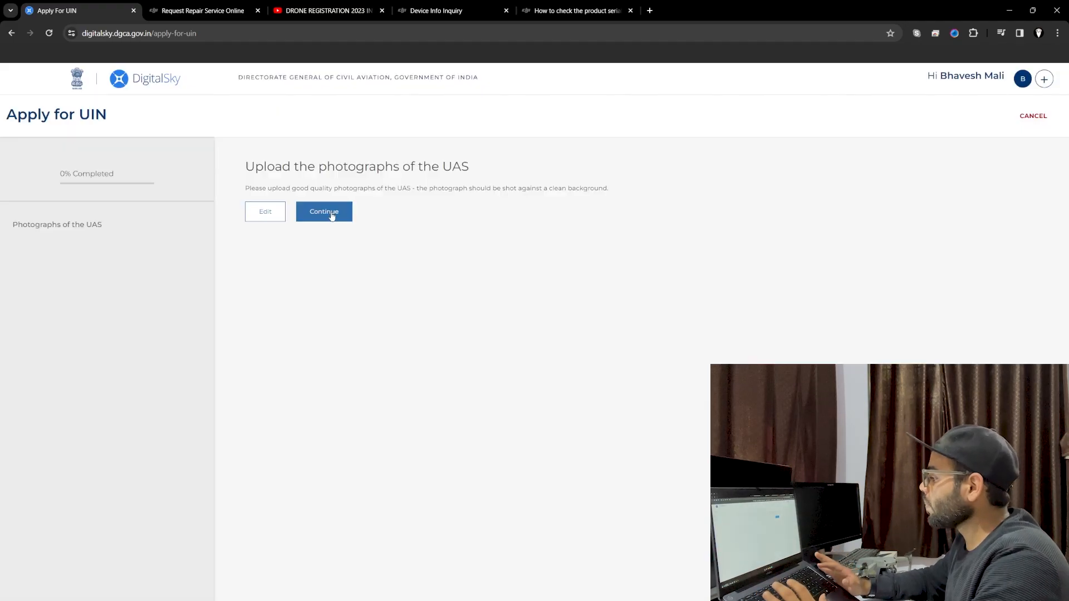
left_click(331, 215)
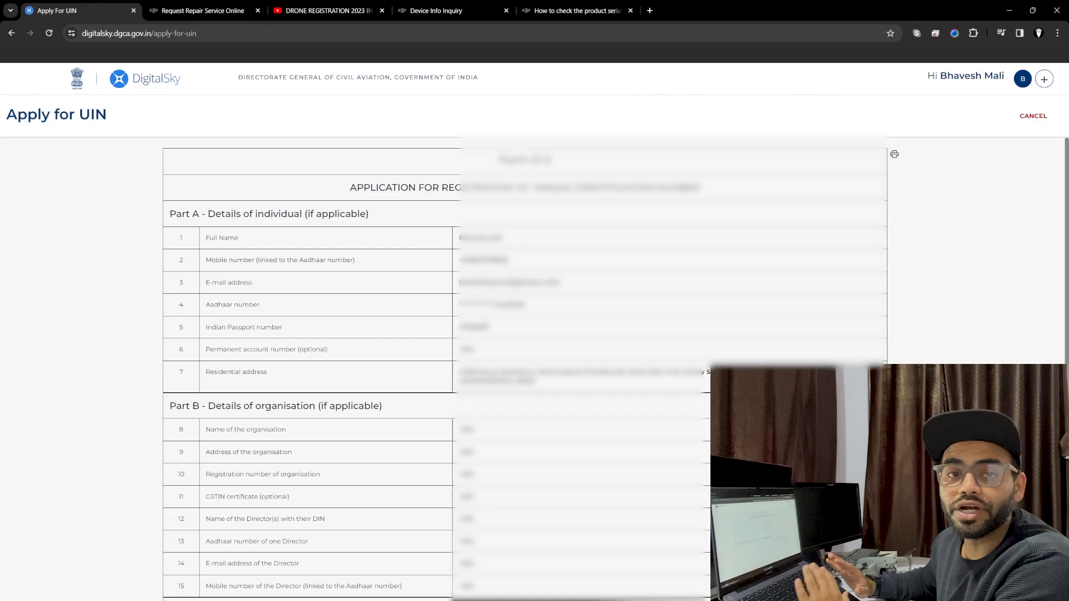
- Review the Form D-2 preview, accept the declaration, and proceed to the ₹100 payment
scroll(525, 367, "down", 5)
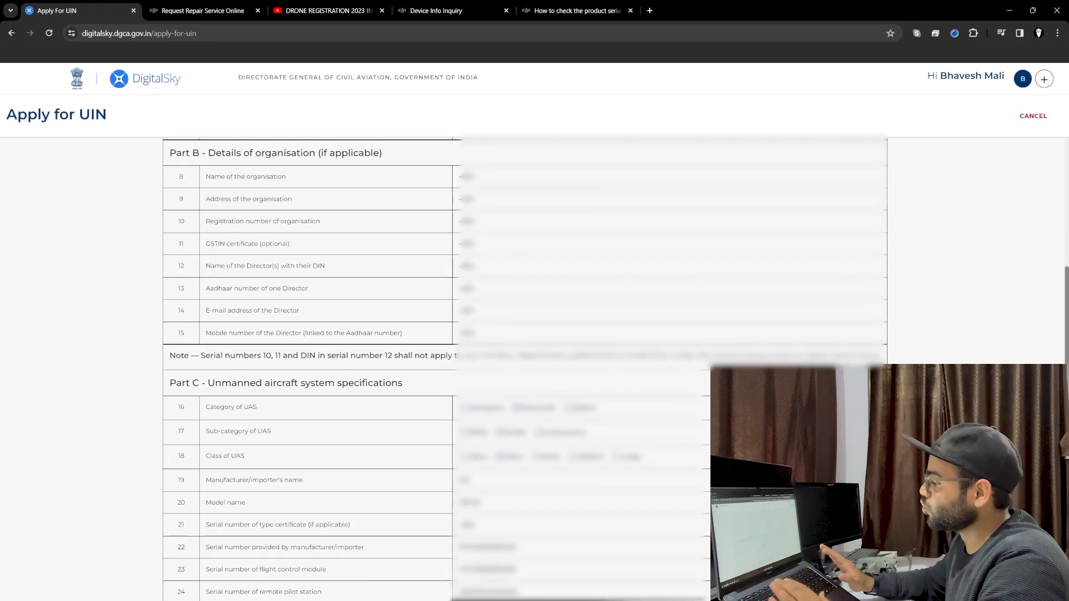
scroll(525, 368, "down", 3)
scroll(525, 367, "down", 1)
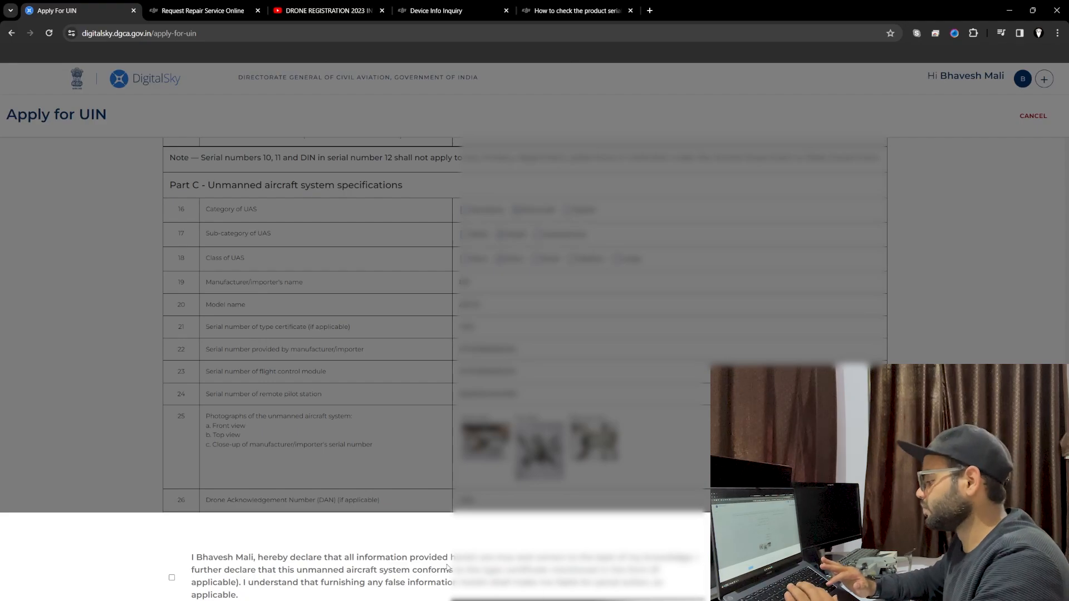
left_click(447, 567)
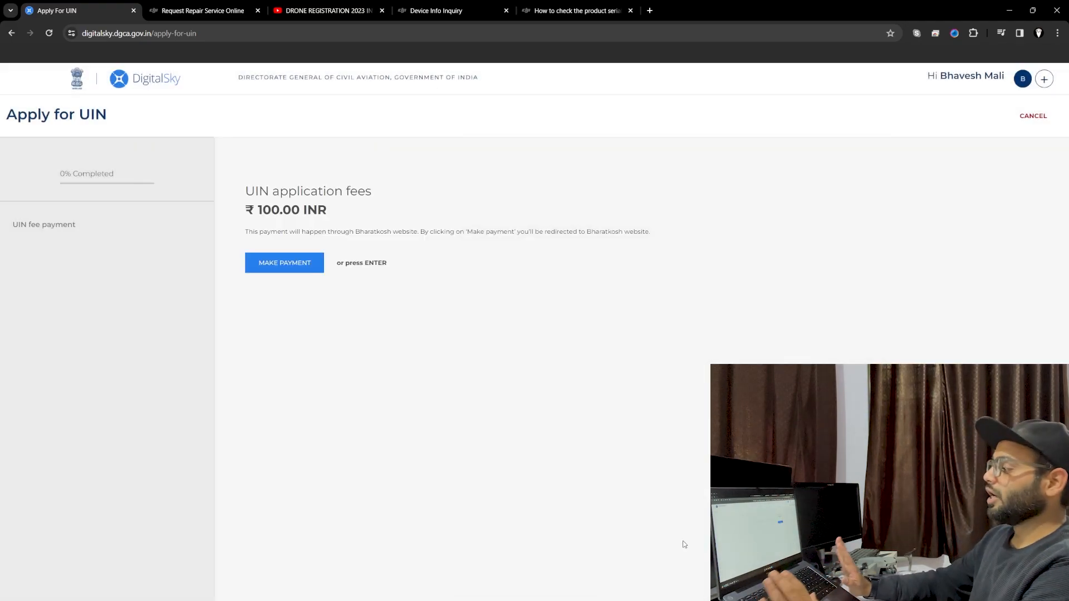
left_click(272, 265)
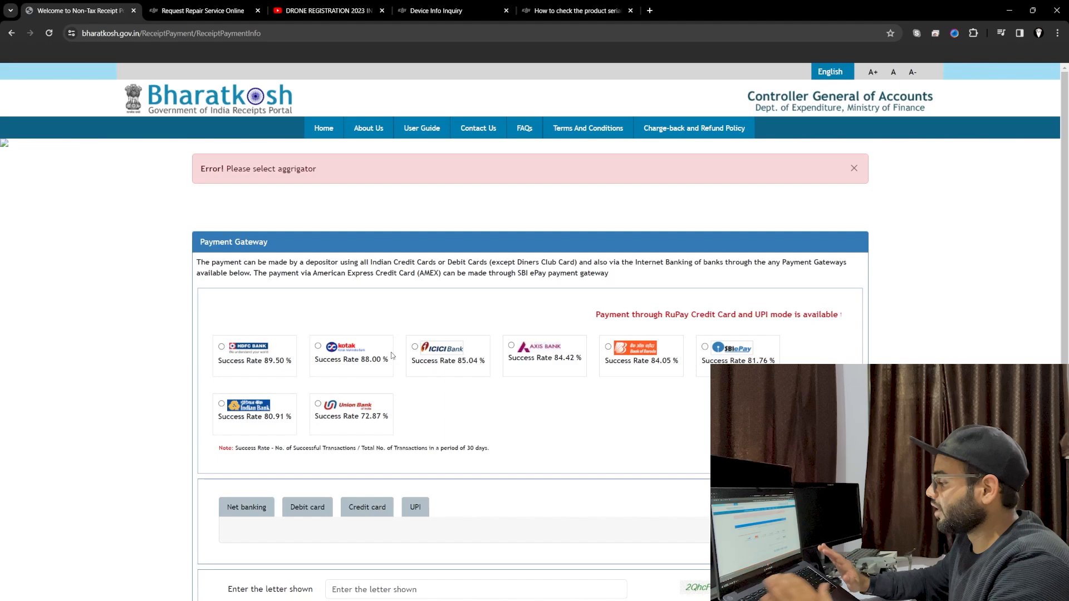
- Choose the Kotak Bank gateway and select UPI as the payment method
left_click(319, 347)
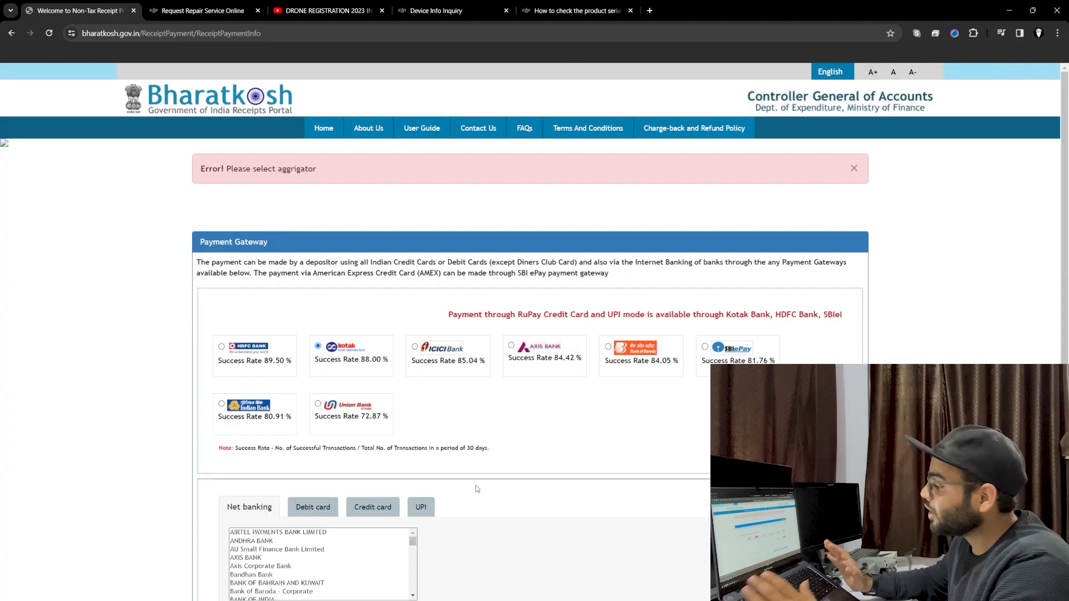
left_click(421, 507)
scroll(433, 501, "down", 4)
scroll(472, 316, "up", 1)
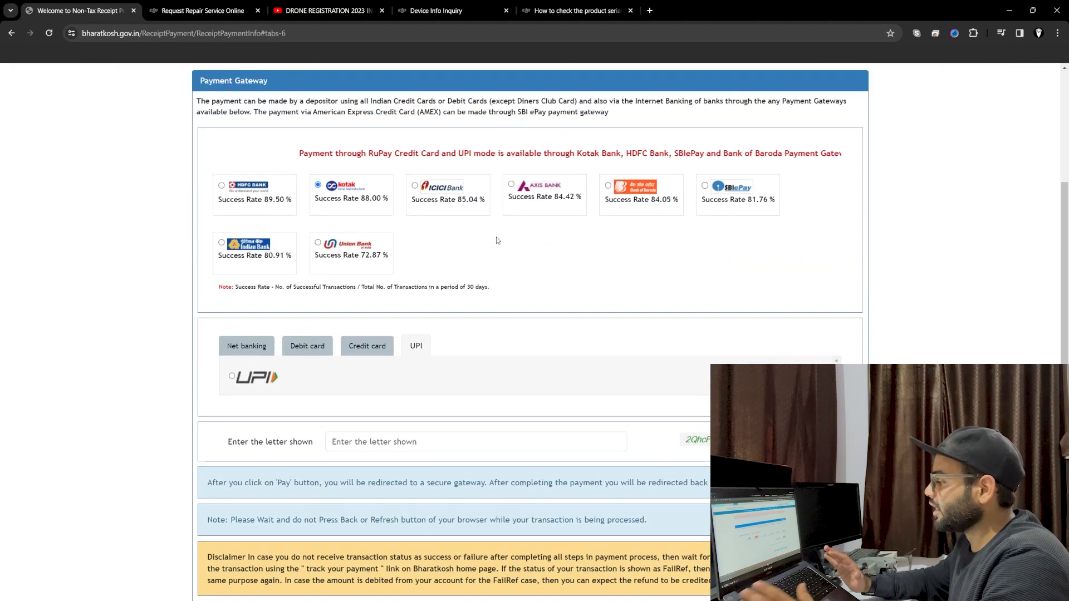
left_click(233, 375)
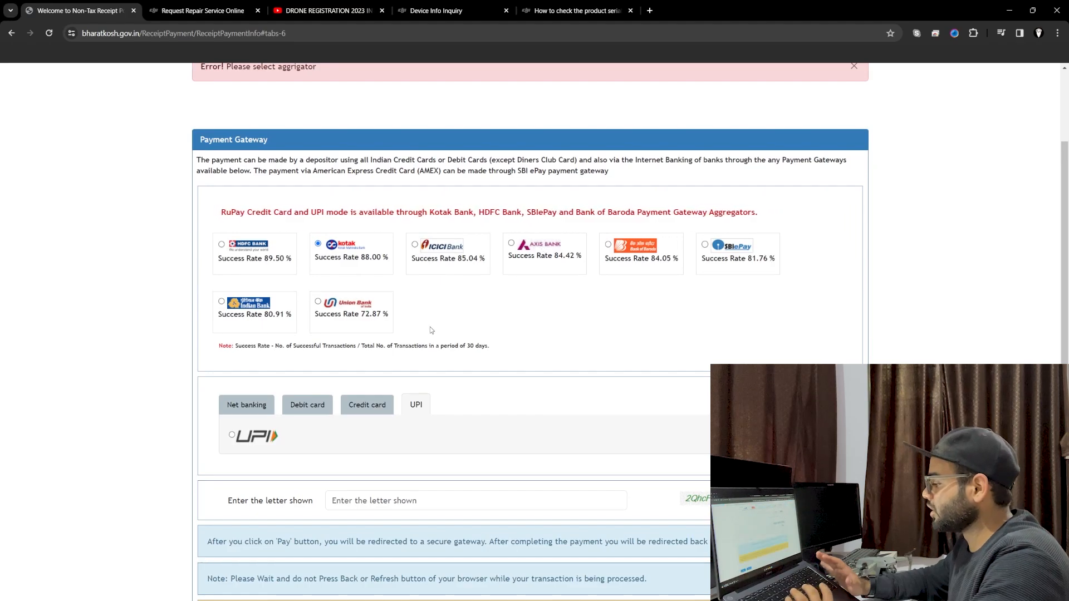
left_click(232, 435)
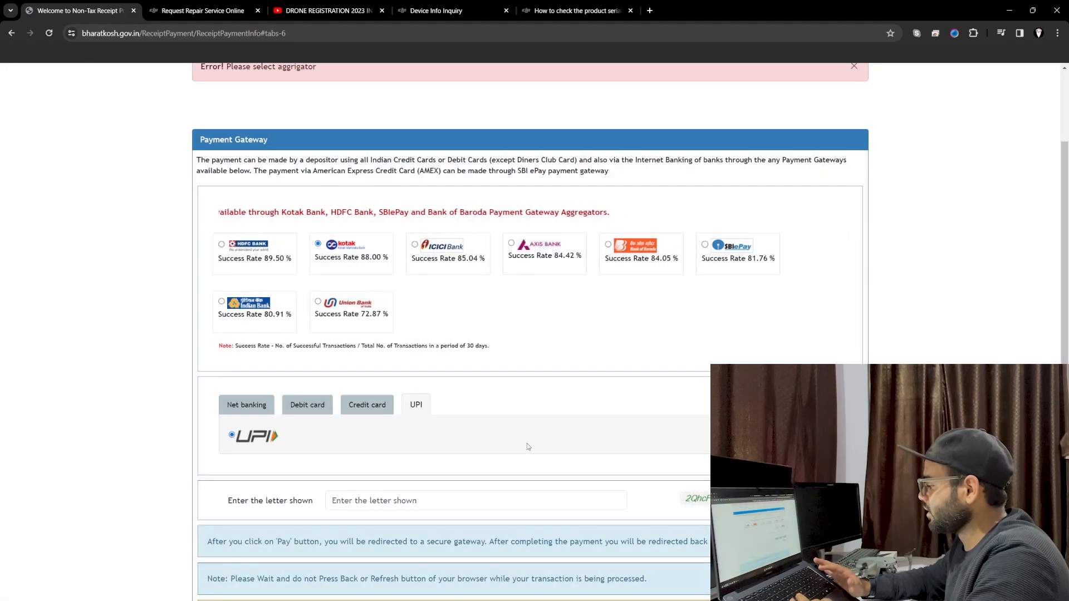
- Enter the captcha and acknowledge the payment disclaimer to complete the ₹100 payment
left_click(456, 504)
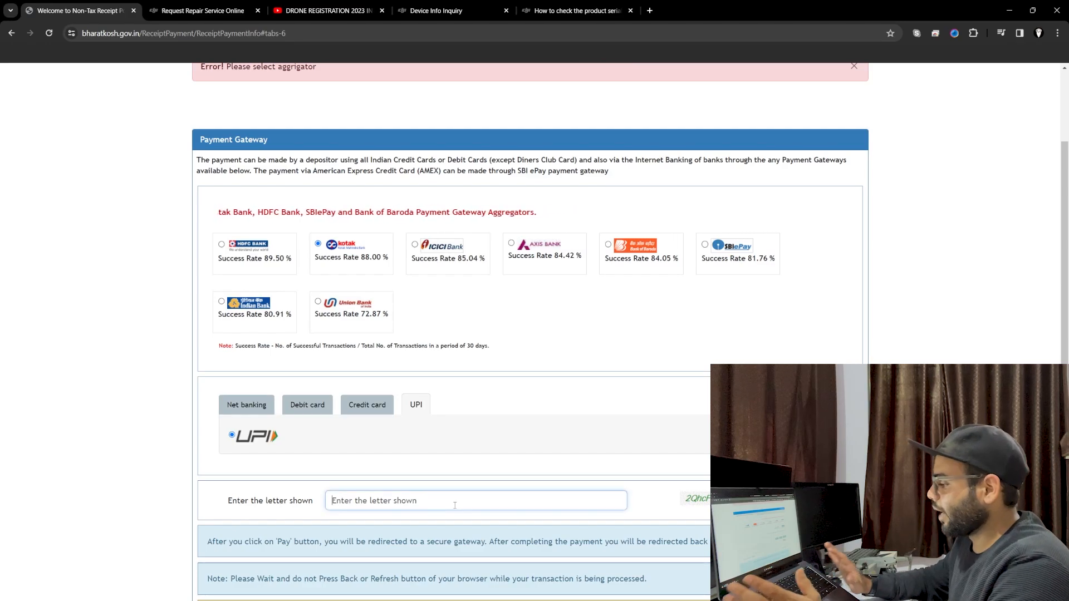
type("2QhcFU")
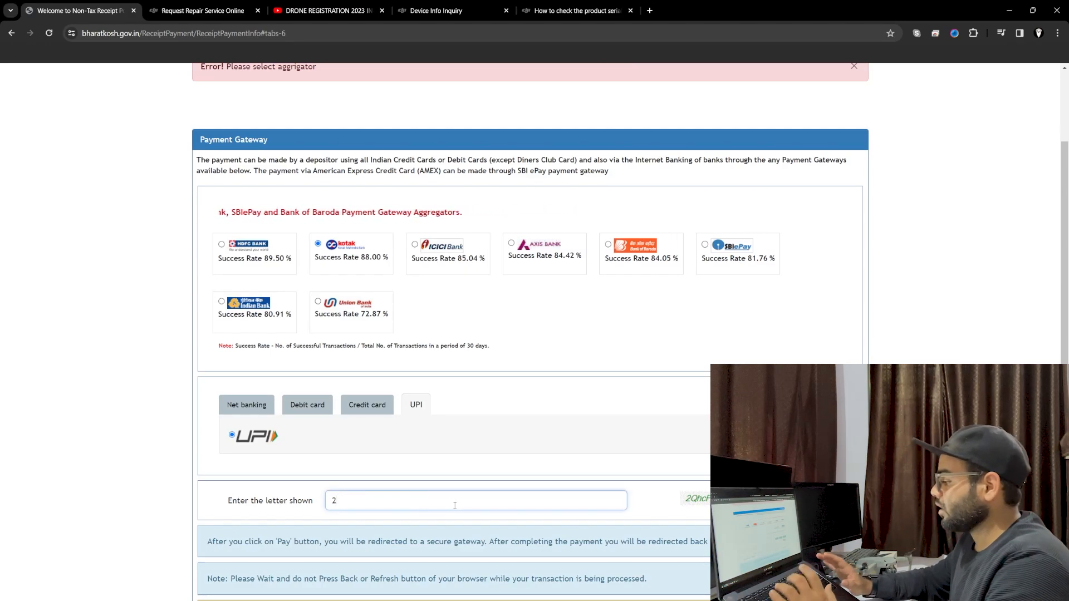
scroll(212, 554, "down", 3)
left_click(211, 538)
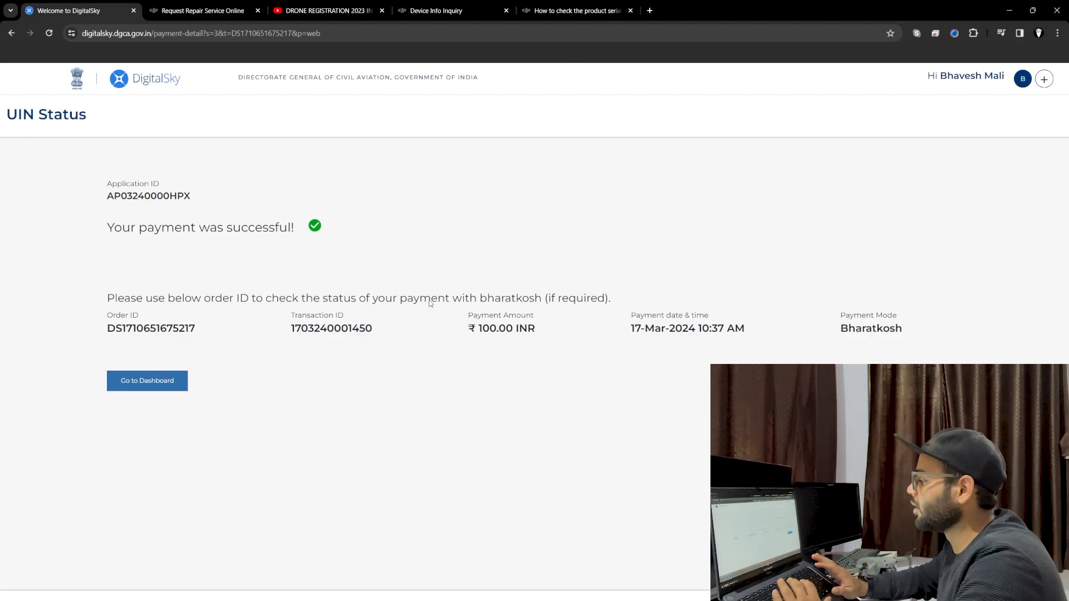
- Go from the dashboard to the List of UINs and check the DJI AIR 2S's active UIN
left_click(153, 384)
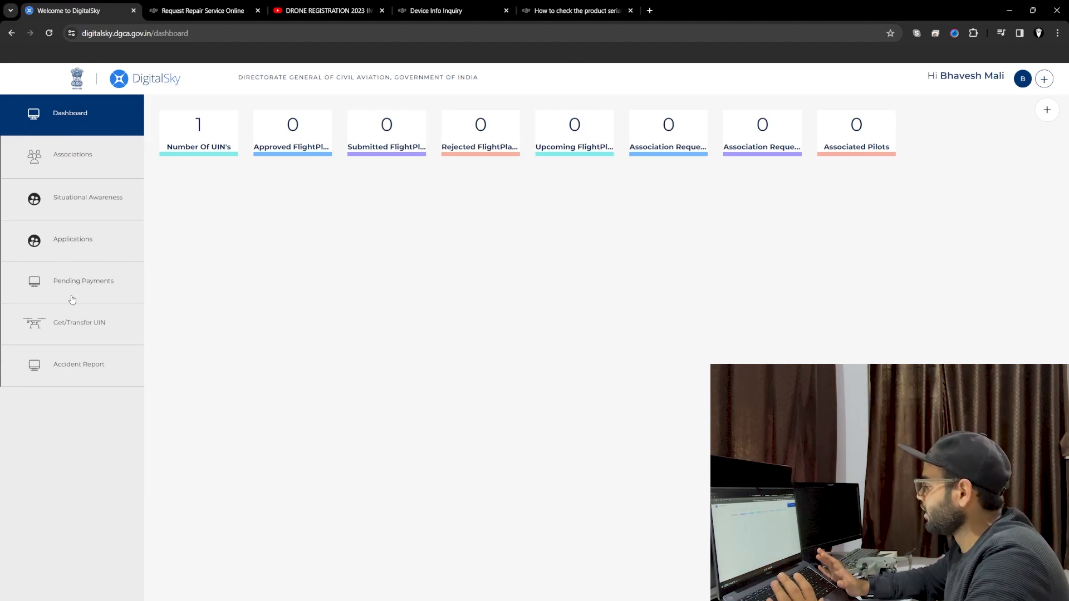
left_click(71, 323)
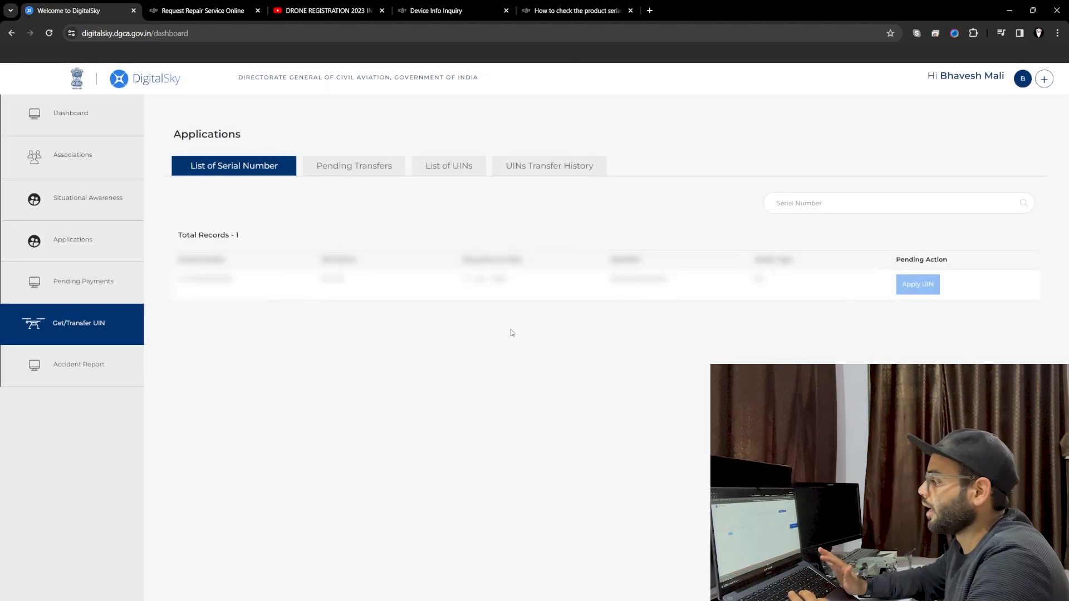
left_click(451, 167)
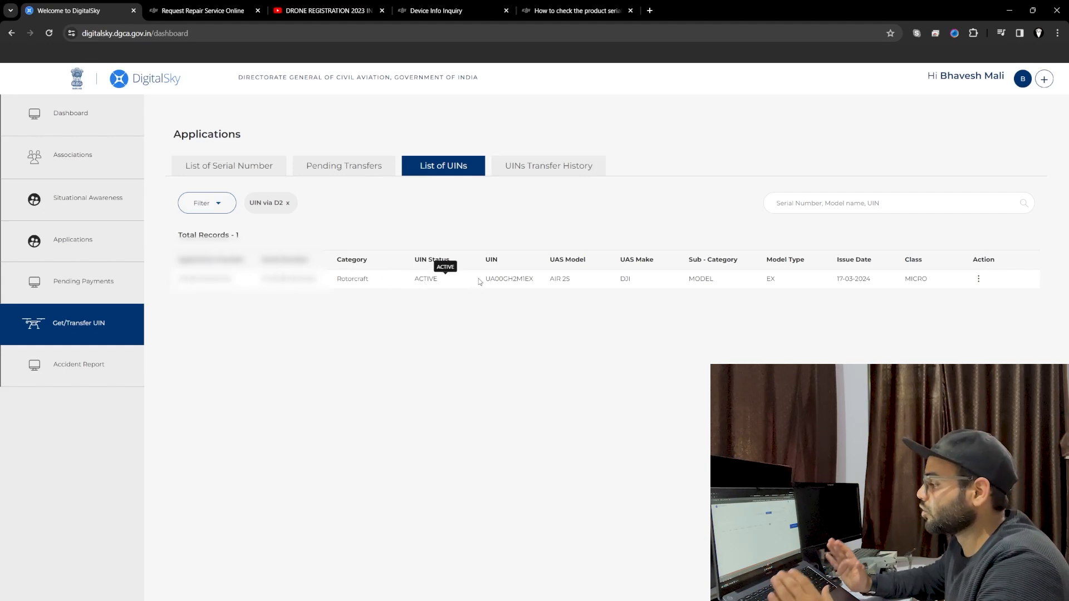
left_click_drag(485, 280, 535, 283)
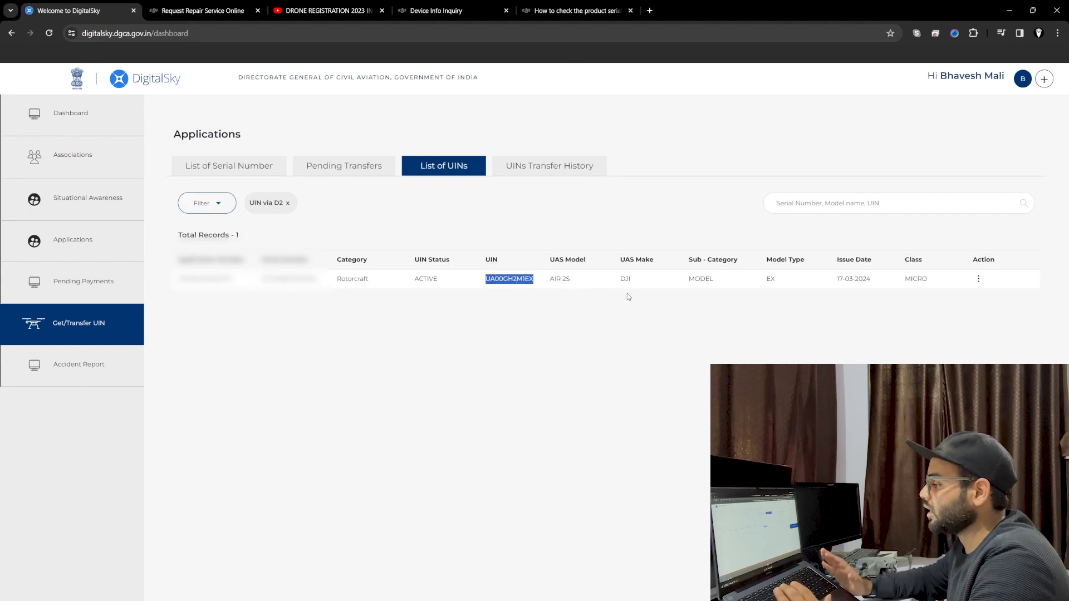
left_click(658, 304)
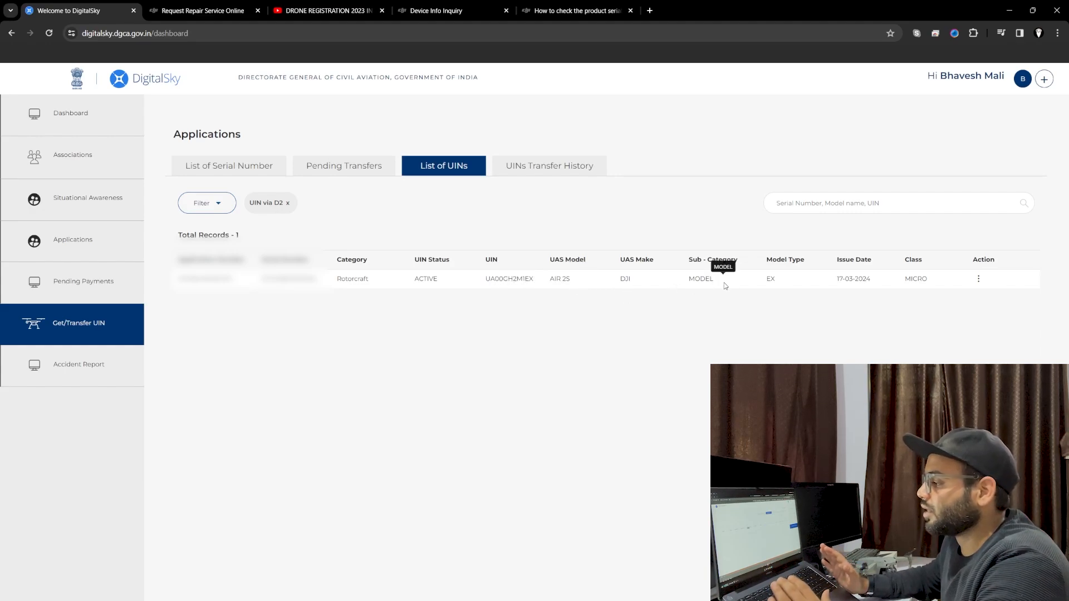